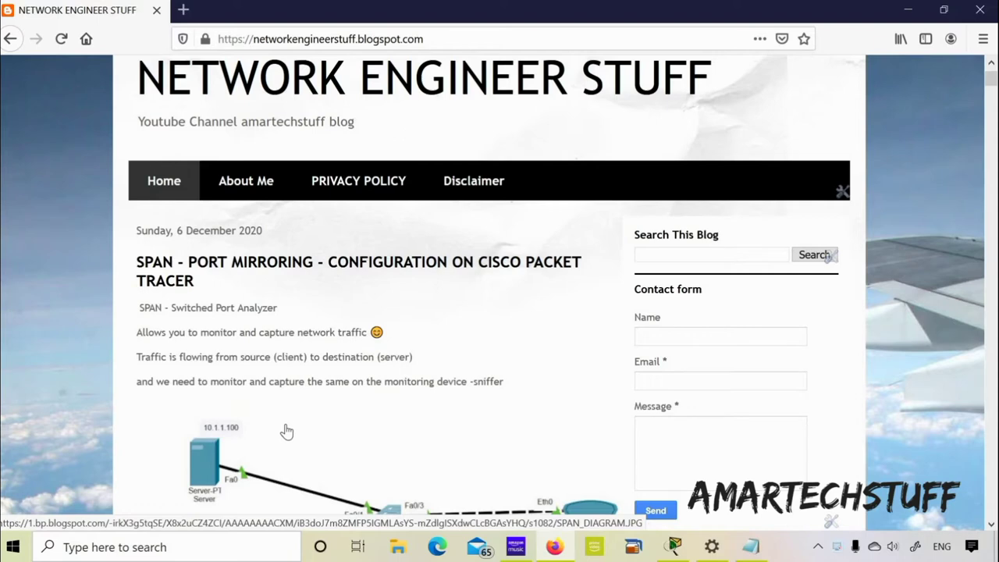
Examine the SPAN port mirroring blog post, including its topology diagram and monitor session commands.
{"action": "scroll", "coordinate": [286, 432], "scroll_direction": "down", "scroll_amount": 2}
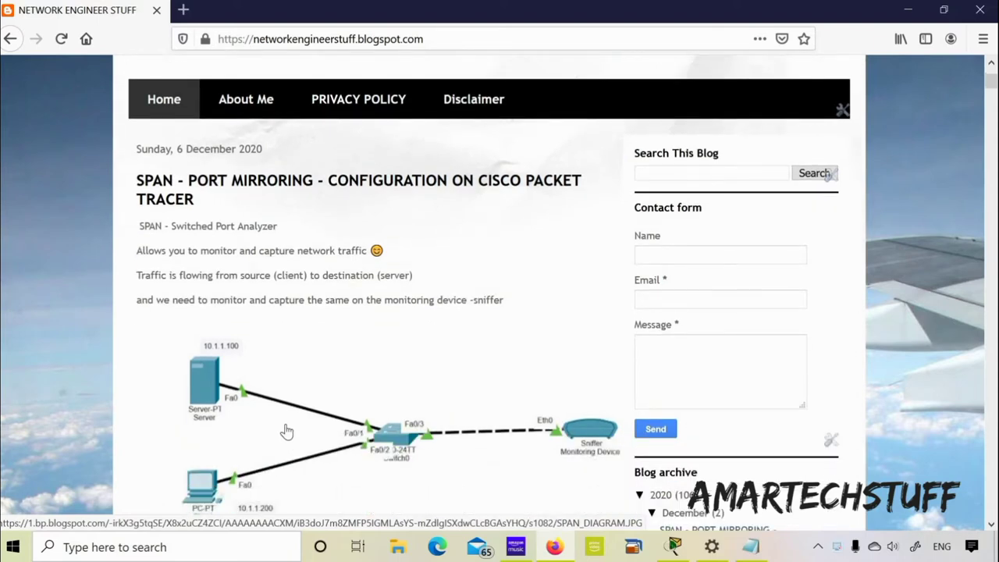
{"action": "scroll", "coordinate": [286, 432], "scroll_direction": "down", "scroll_amount": 2}
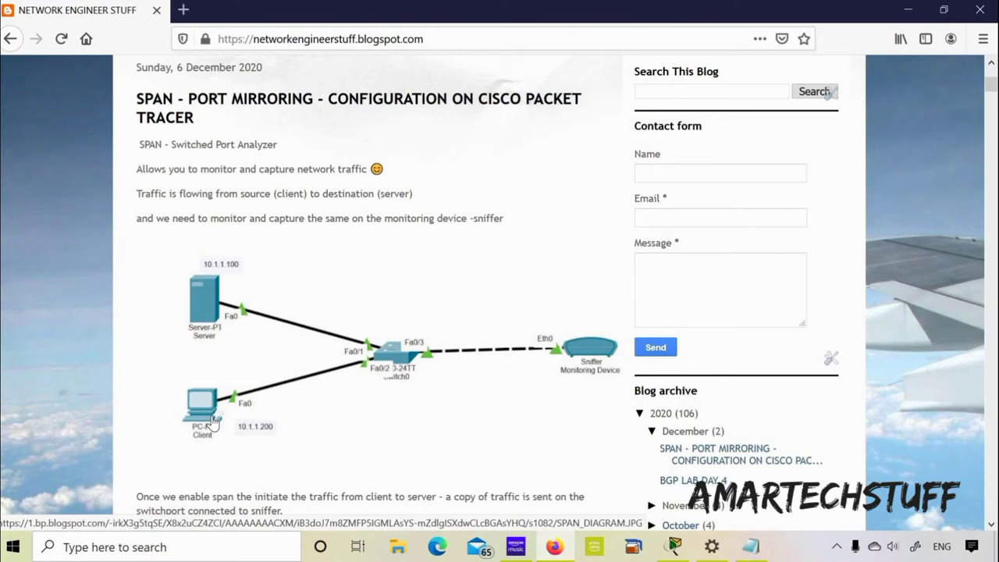
{"action": "scroll", "coordinate": [212, 421], "scroll_direction": "down", "scroll_amount": 2}
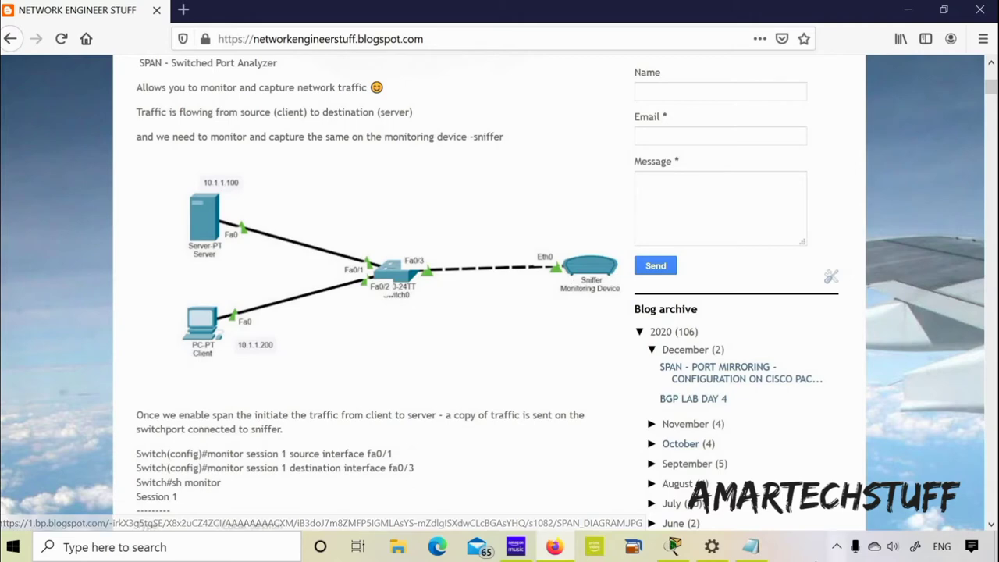
Switch to Cisco Packet Tracer and place a 2960-24TT switch near the middle of the empty logical workspace.
{"action": "left_click", "coordinate": [673, 546]}
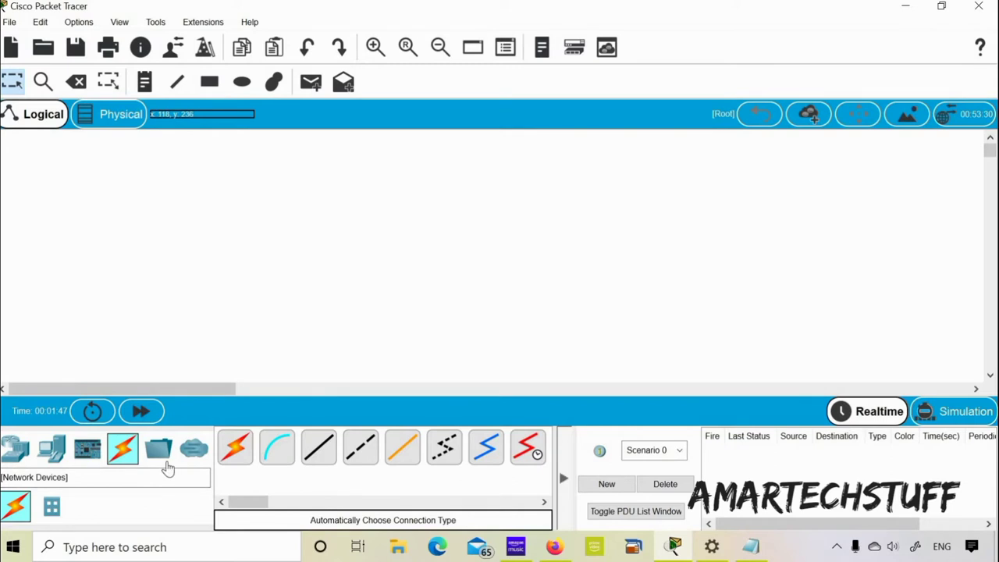
{"action": "left_click", "coordinate": [16, 449]}
{"action": "left_click_drag", "start_coordinate": [78, 462], "coordinate": [359, 234]}
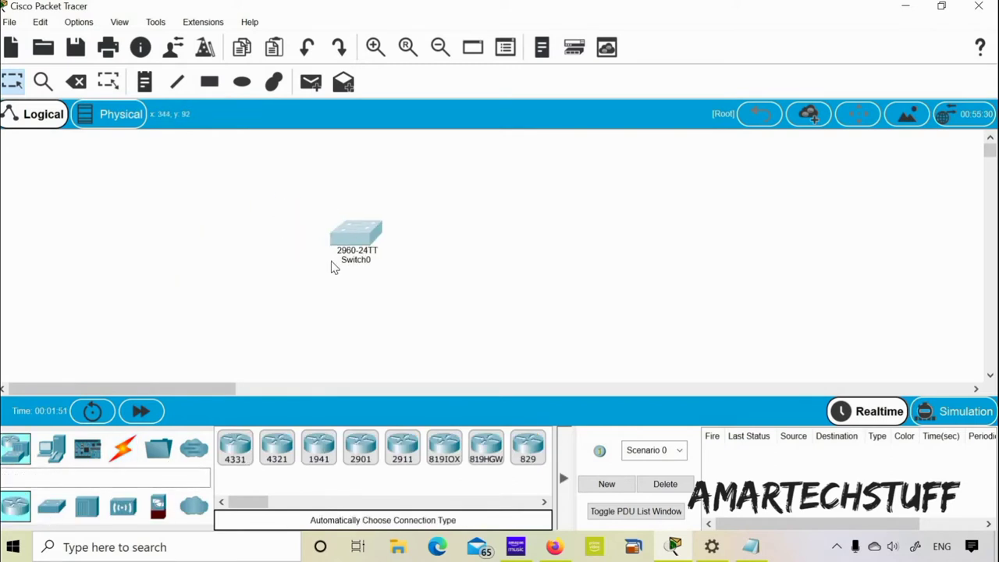
Add a PC below left of the switch, a server above left of it, and a sniffer to its right.
{"action": "left_click", "coordinate": [63, 450]}
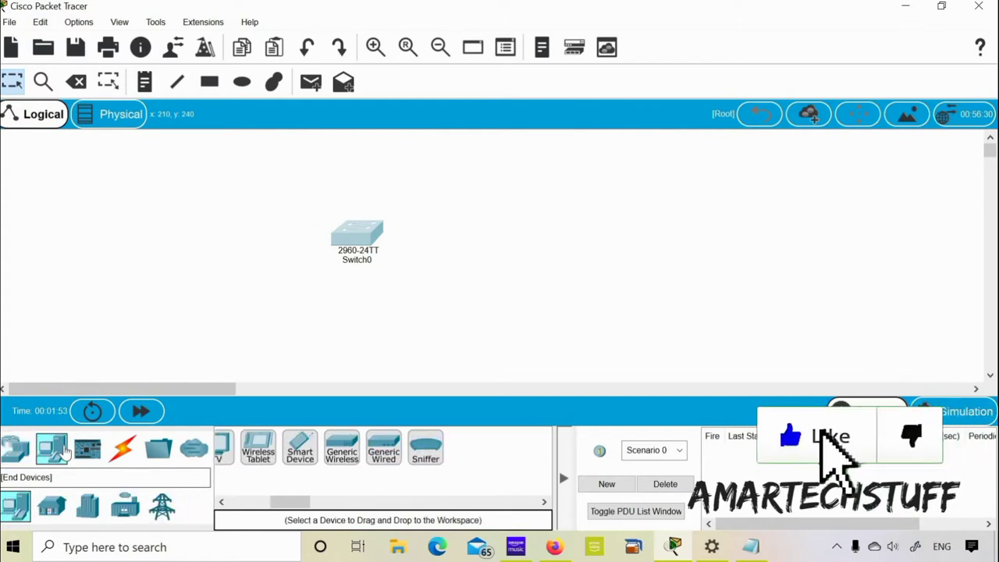
{"action": "left_click_drag", "start_coordinate": [235, 506], "coordinate": [231, 505]}
{"action": "left_click_drag", "start_coordinate": [238, 449], "coordinate": [190, 316]}
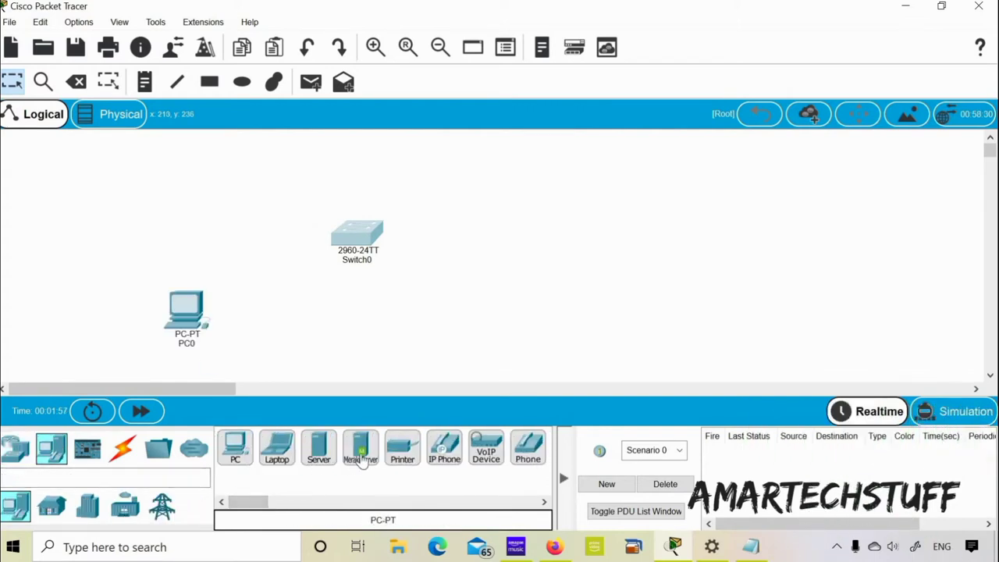
{"action": "left_click_drag", "start_coordinate": [319, 448], "coordinate": [209, 187]}
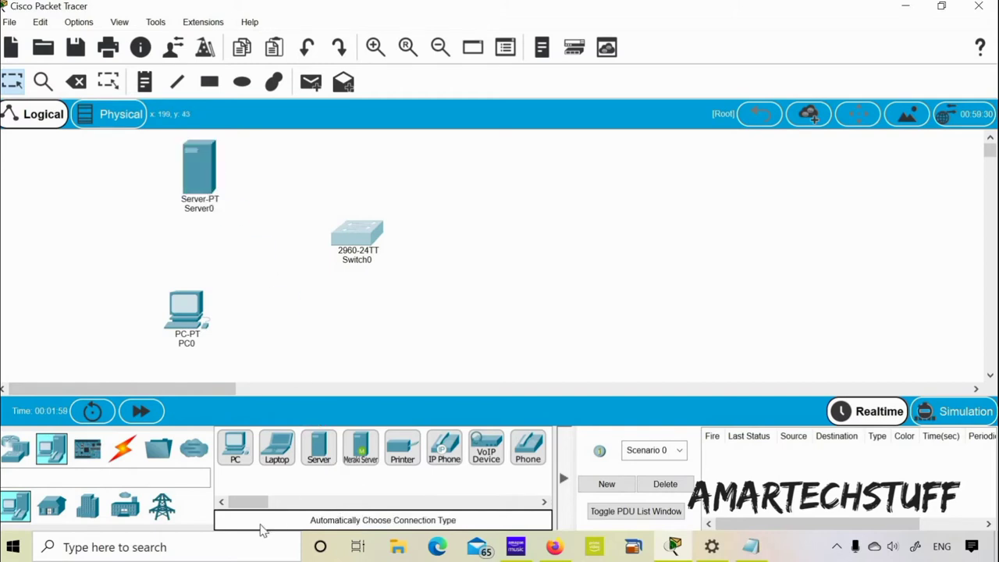
{"action": "left_click_drag", "start_coordinate": [261, 504], "coordinate": [312, 507]}
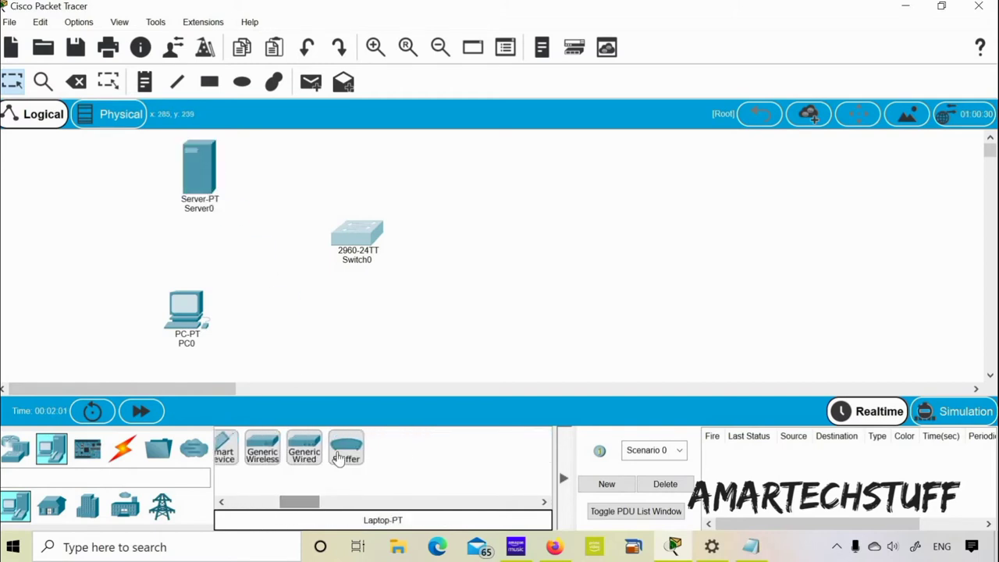
{"action": "left_click", "coordinate": [577, 246]}
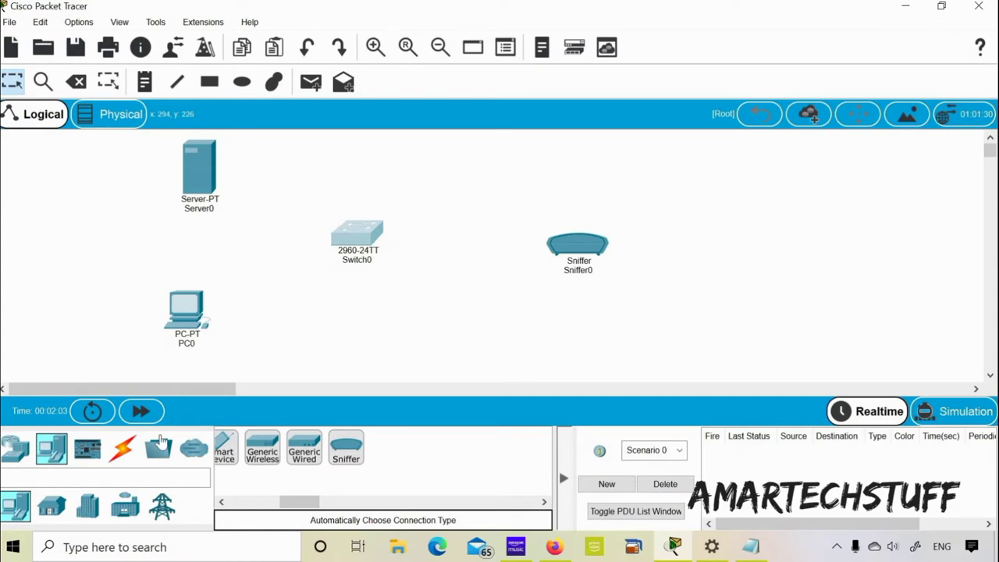
Cable the switch to the server and then to the PC, using the automatically chosen connection type.
{"action": "left_click", "coordinate": [123, 449]}
{"action": "left_click", "coordinate": [232, 460]}
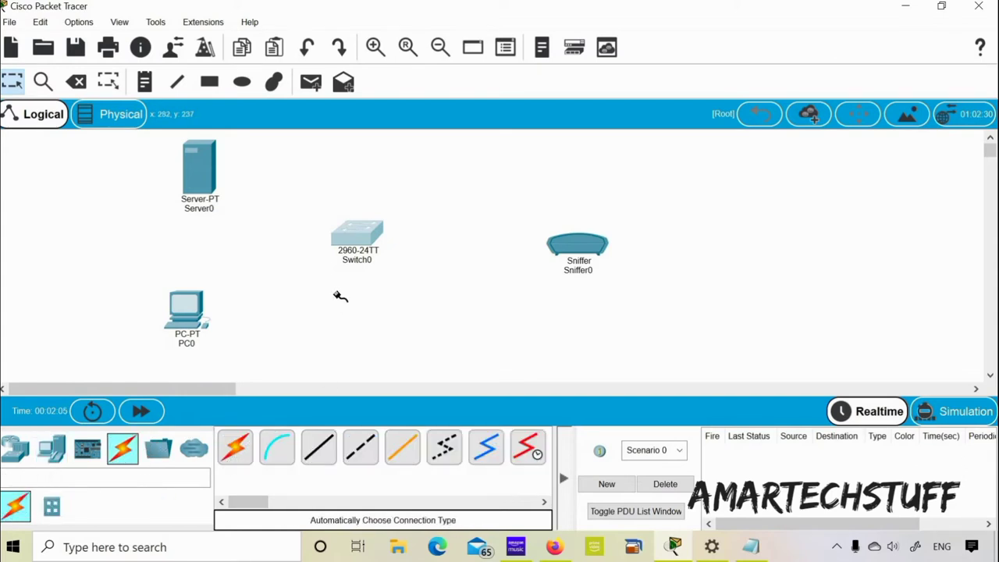
{"action": "left_click", "coordinate": [357, 238]}
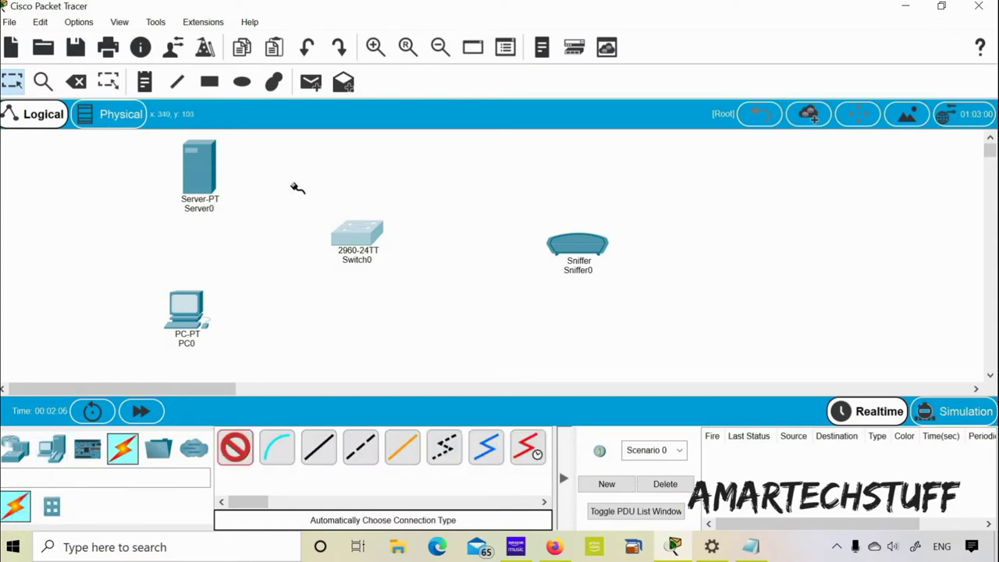
{"action": "left_click", "coordinate": [213, 178]}
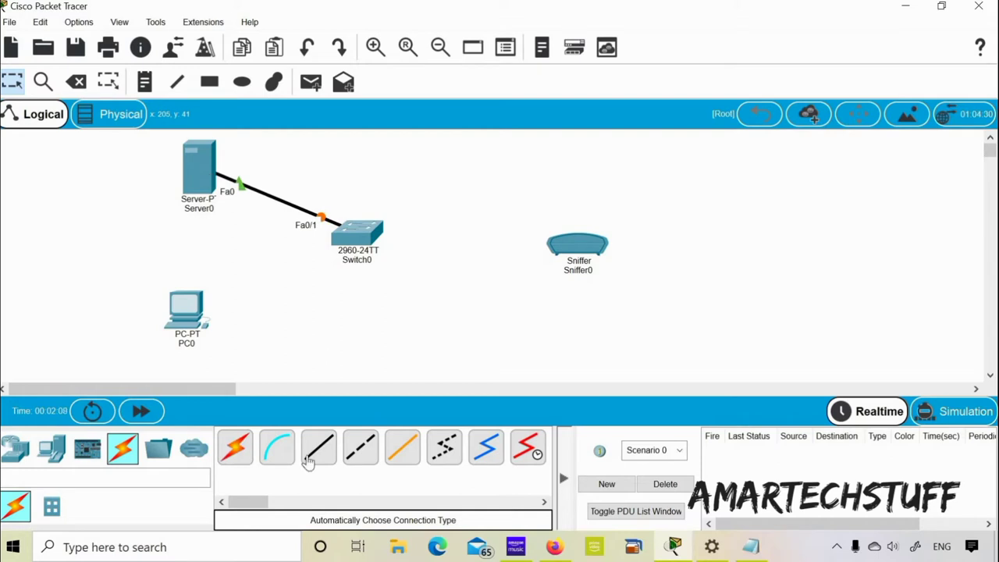
{"action": "left_click", "coordinate": [235, 447]}
{"action": "left_click", "coordinate": [356, 234]}
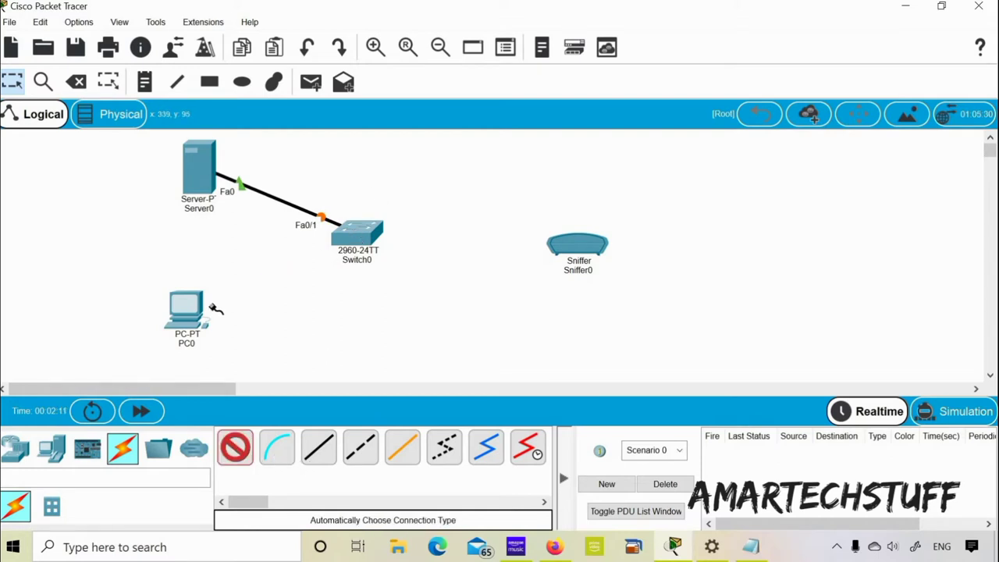
{"action": "left_click", "coordinate": [187, 312]}
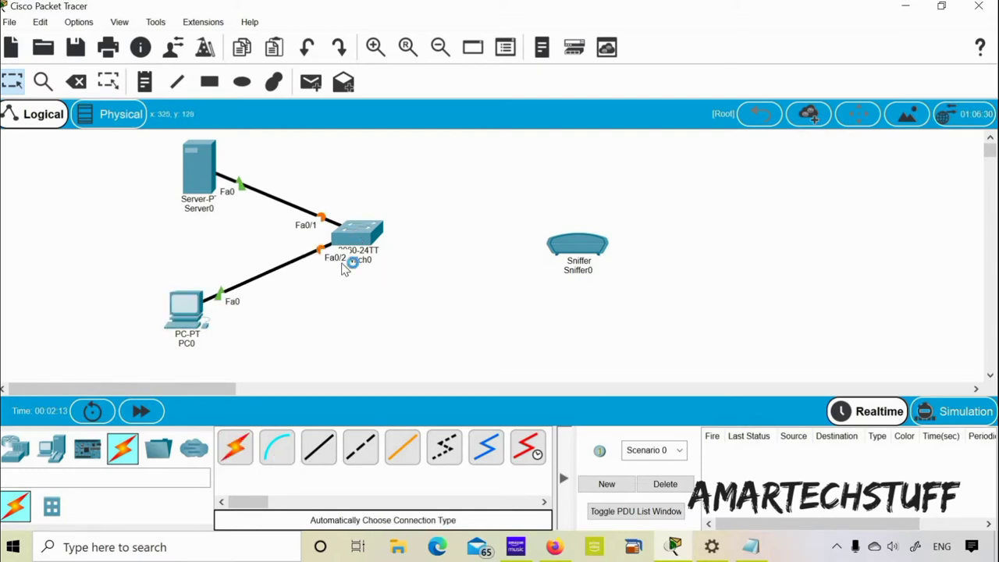
Cable the switch to the sniffer with the automatic connection type and shift the sniffer slightly up and to the right.
{"action": "left_click", "coordinate": [234, 456]}
{"action": "left_click", "coordinate": [359, 233]}
{"action": "left_click", "coordinate": [577, 243]}
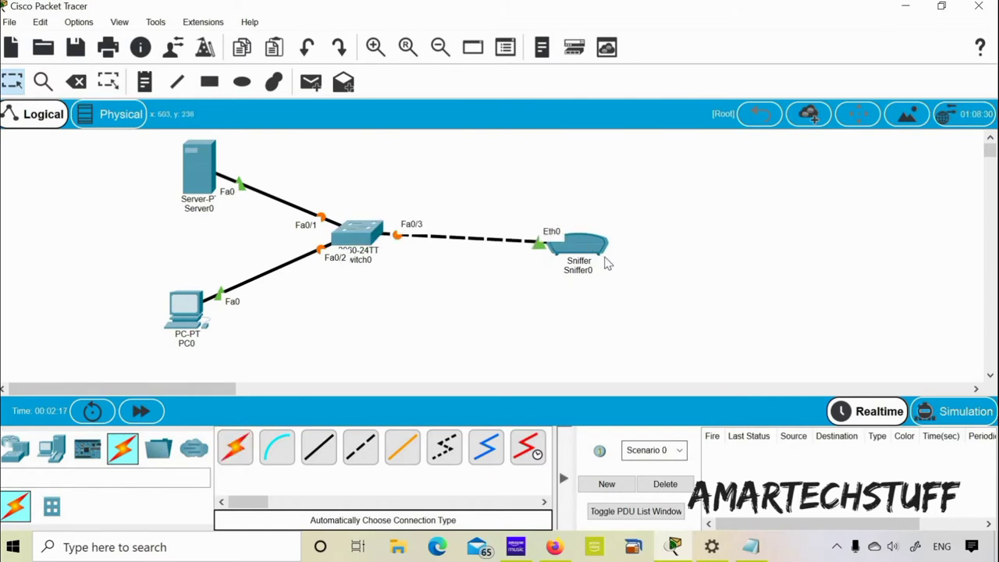
{"action": "left_click_drag", "start_coordinate": [590, 243], "coordinate": [606, 226]}
Give PC0 the static IPv4 address 10.1.1.100 with subnet mask 255.0.0.0.
{"action": "left_click_drag", "start_coordinate": [194, 318], "coordinate": [197, 327]}
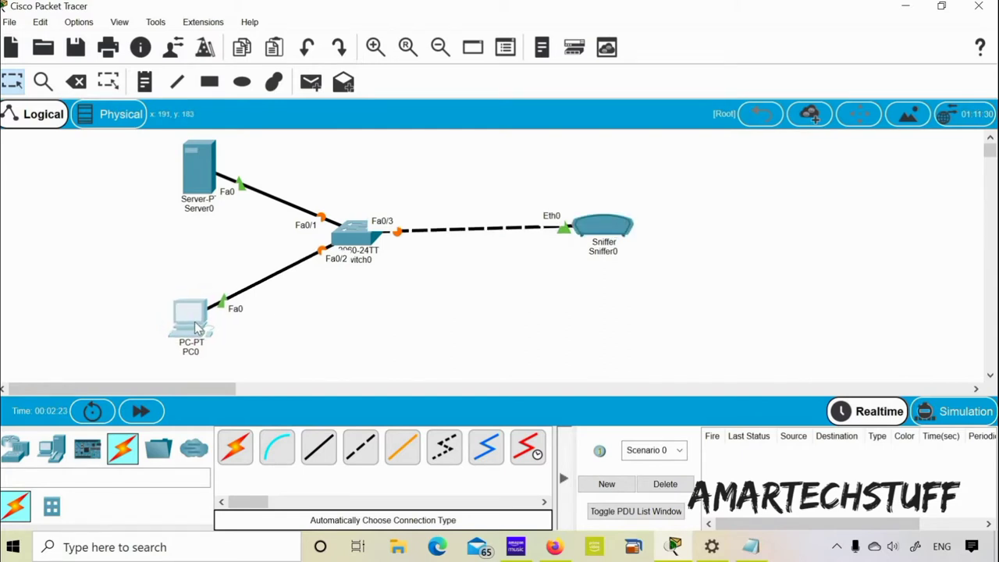
{"action": "left_click", "coordinate": [197, 326]}
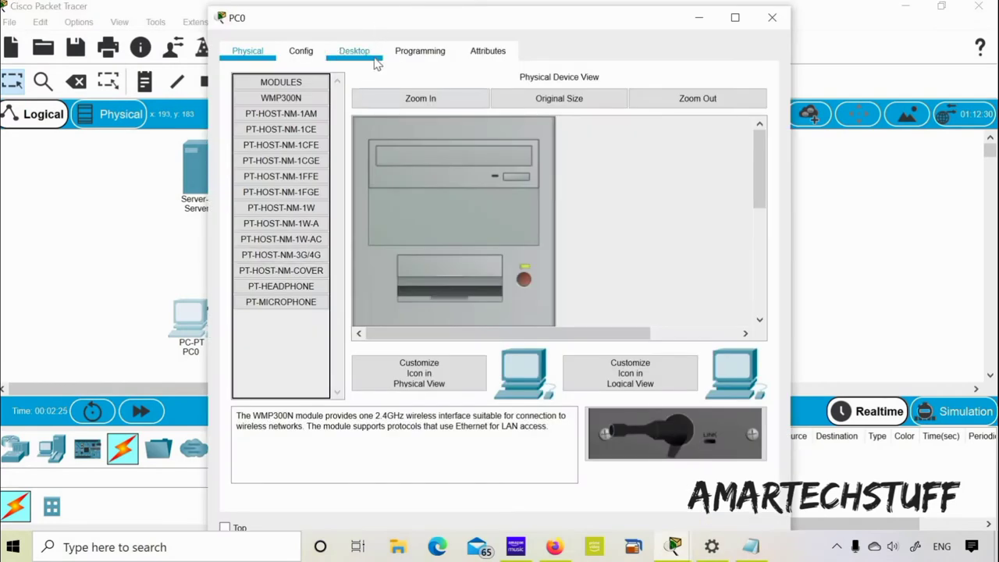
{"action": "left_click", "coordinate": [373, 64]}
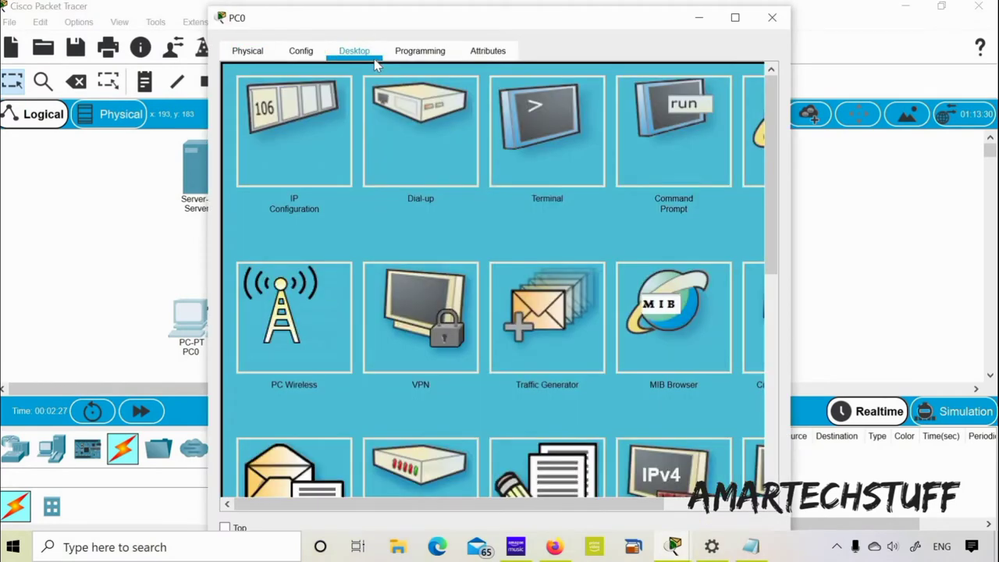
{"action": "left_click", "coordinate": [296, 139]}
{"action": "left_click", "coordinate": [423, 178]}
{"action": "type", "text": "10.1.1."}
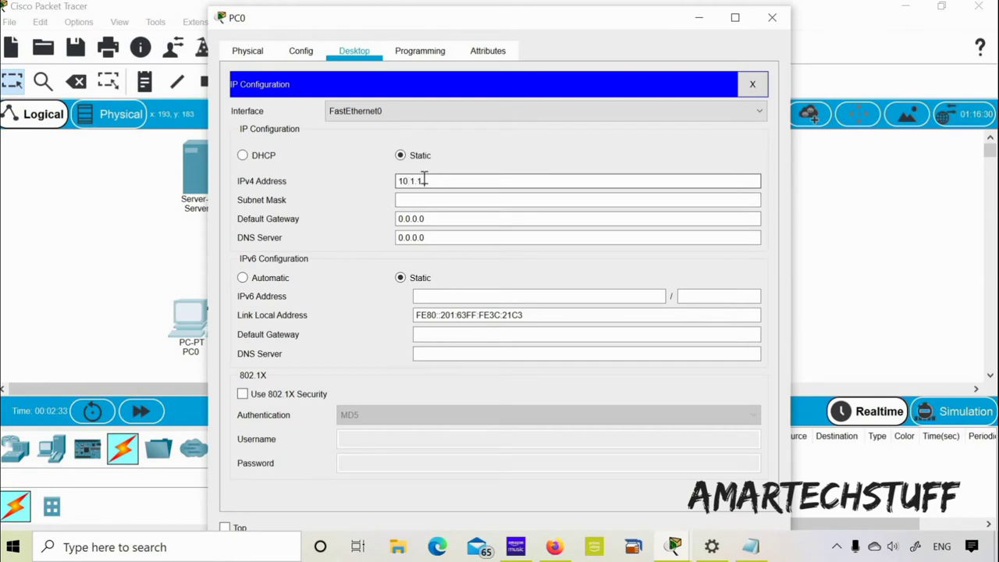
{"action": "type", "text": "100"}
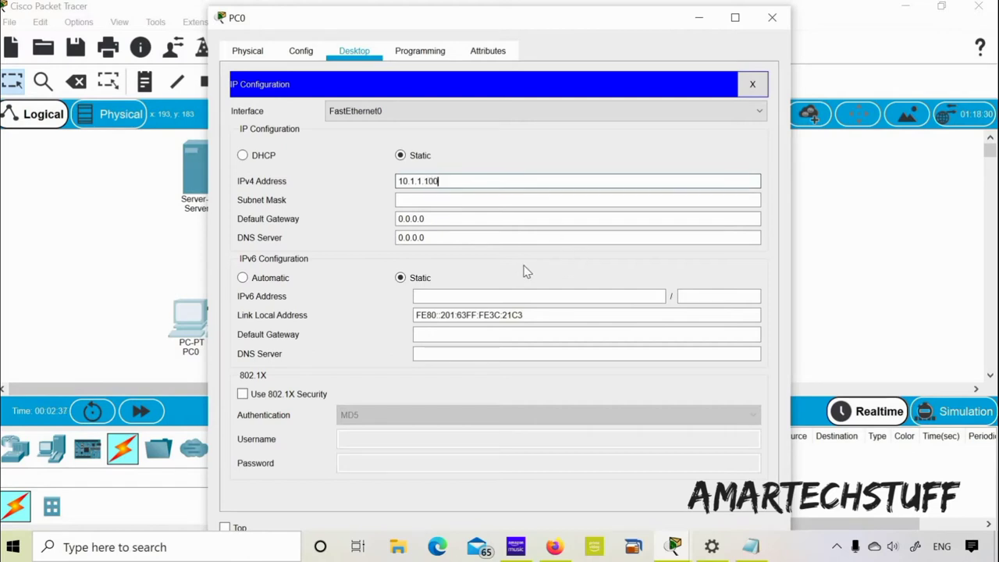
{"action": "key", "text": "Tab"}
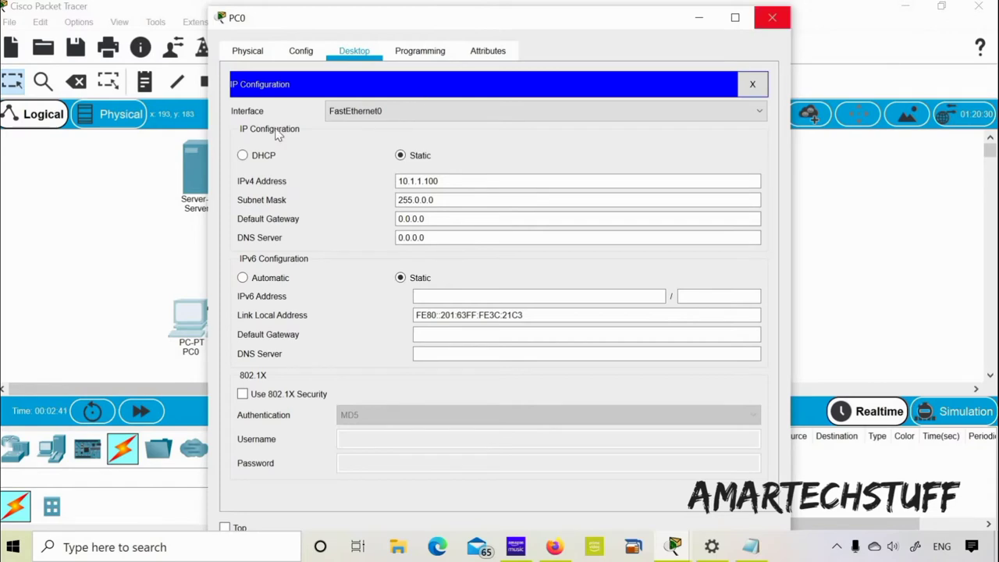
{"action": "left_click", "coordinate": [772, 17]}
Give Server0 the static IPv4 address 10.1.1.200 with the automatically filled subnet mask.
{"action": "left_click", "coordinate": [204, 168]}
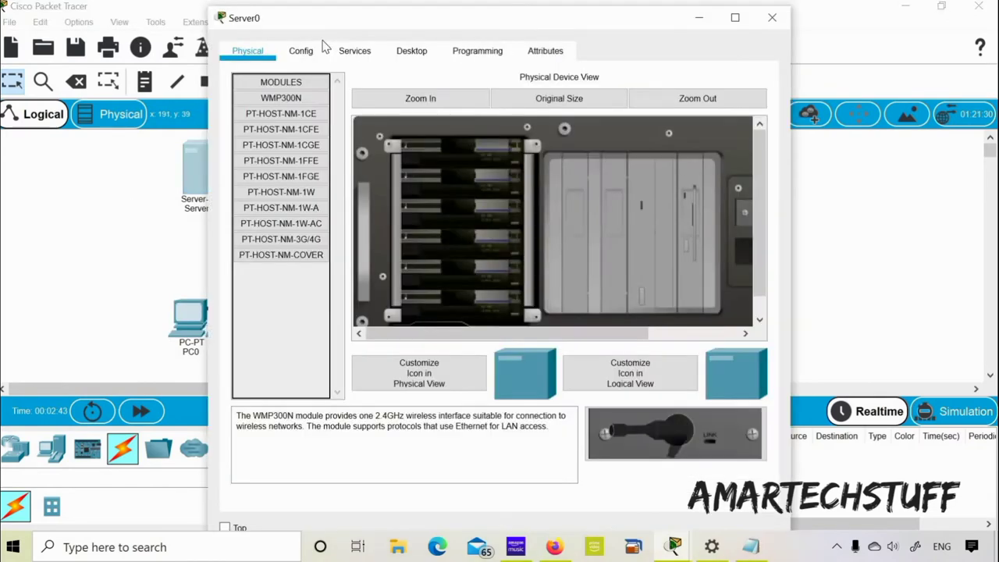
{"action": "left_click", "coordinate": [301, 51]}
{"action": "left_click", "coordinate": [354, 51]}
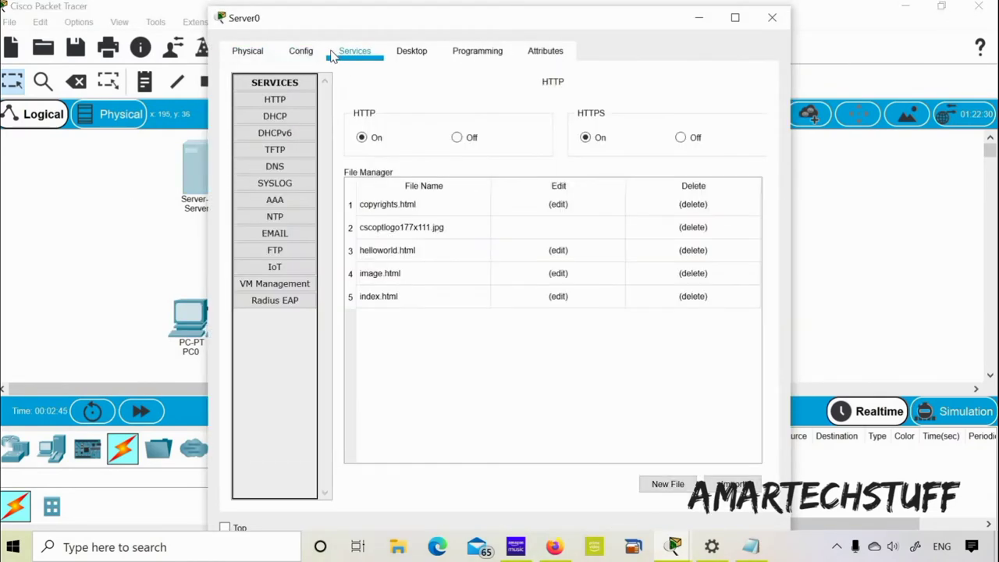
{"action": "left_click", "coordinate": [401, 53]}
{"action": "left_click", "coordinate": [310, 170]}
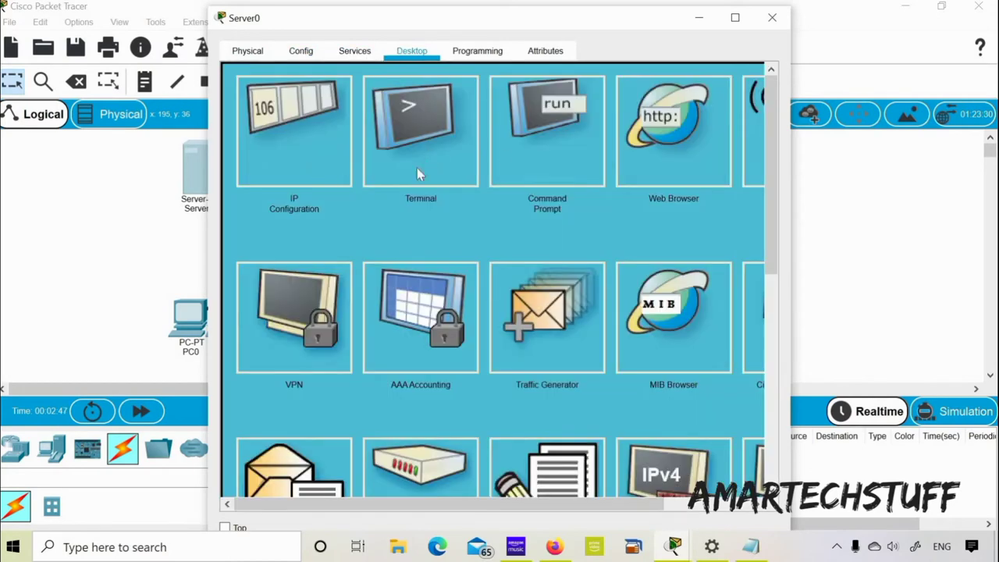
{"action": "left_click", "coordinate": [421, 159]}
{"action": "type", "text": "1"}
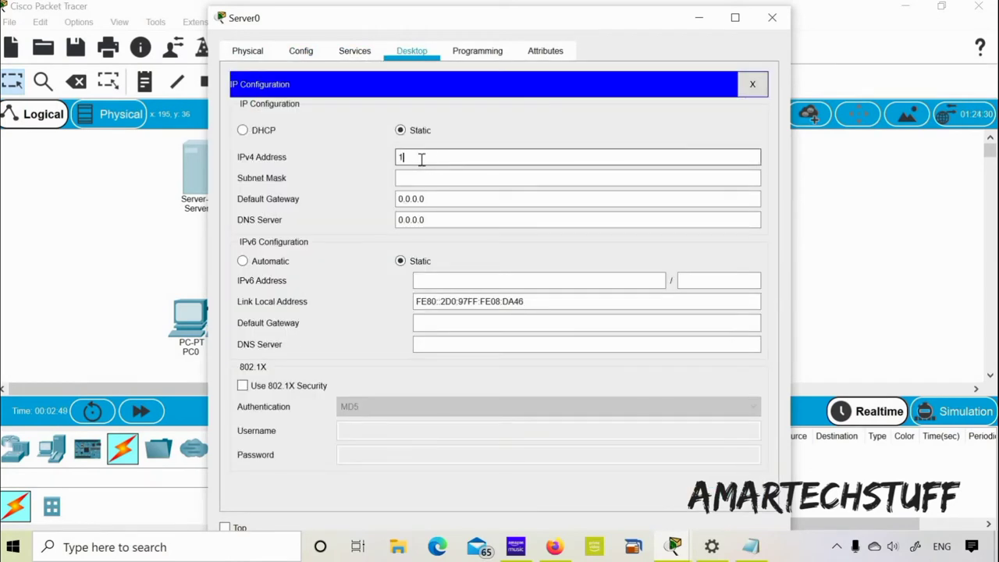
{"action": "type", "text": "0.1.1.200"}
{"action": "key", "text": "Tab"}
{"action": "left_click", "coordinate": [771, 18]}
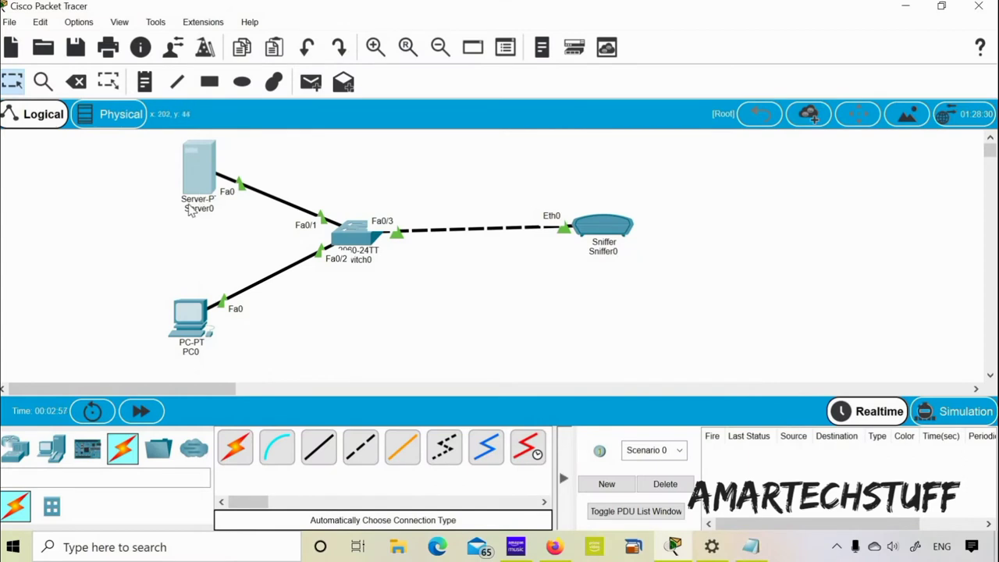
Examine the packets captured by Sniffer0 on Port0, including the details of the CDP packet.
{"action": "left_click", "coordinate": [606, 233]}
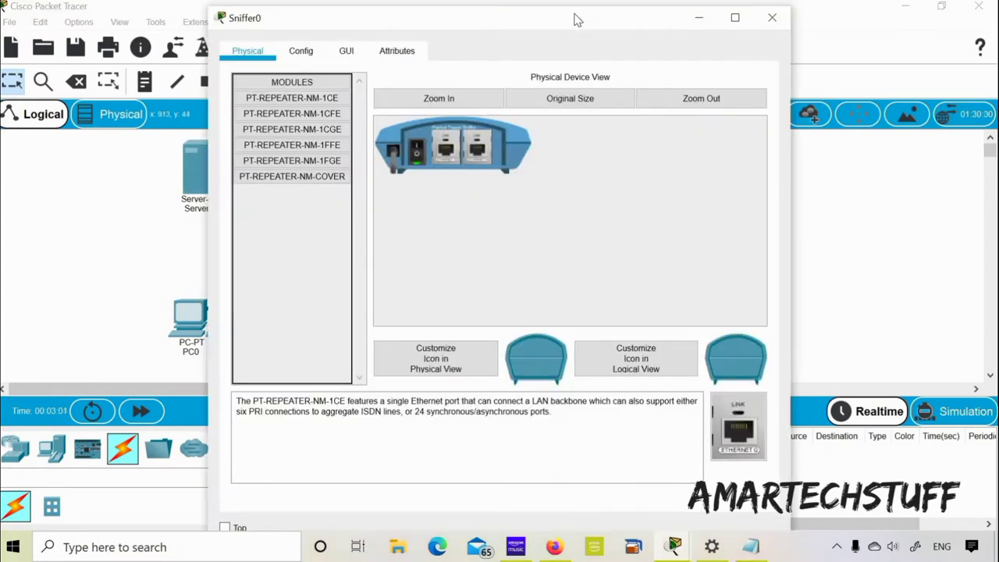
{"action": "left_click", "coordinate": [347, 52]}
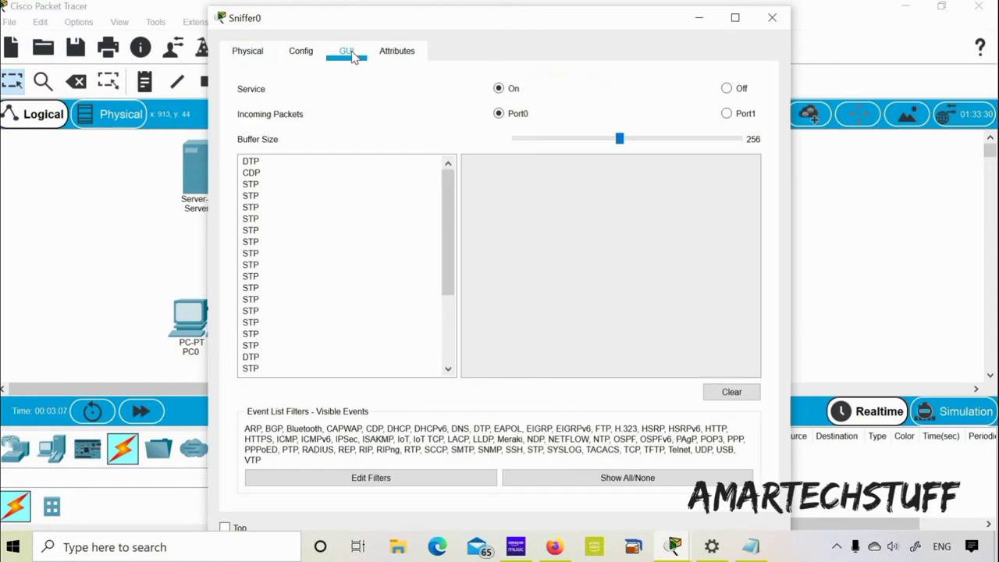
{"action": "scroll", "coordinate": [459, 375], "scroll_direction": "down", "scroll_amount": 5}
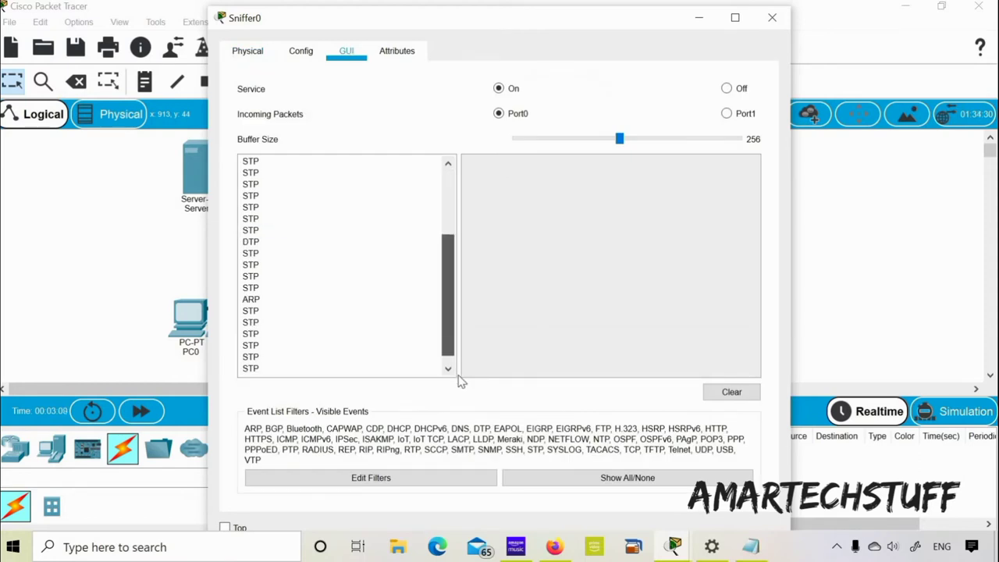
{"action": "scroll", "coordinate": [456, 164], "scroll_direction": "up", "scroll_amount": 5}
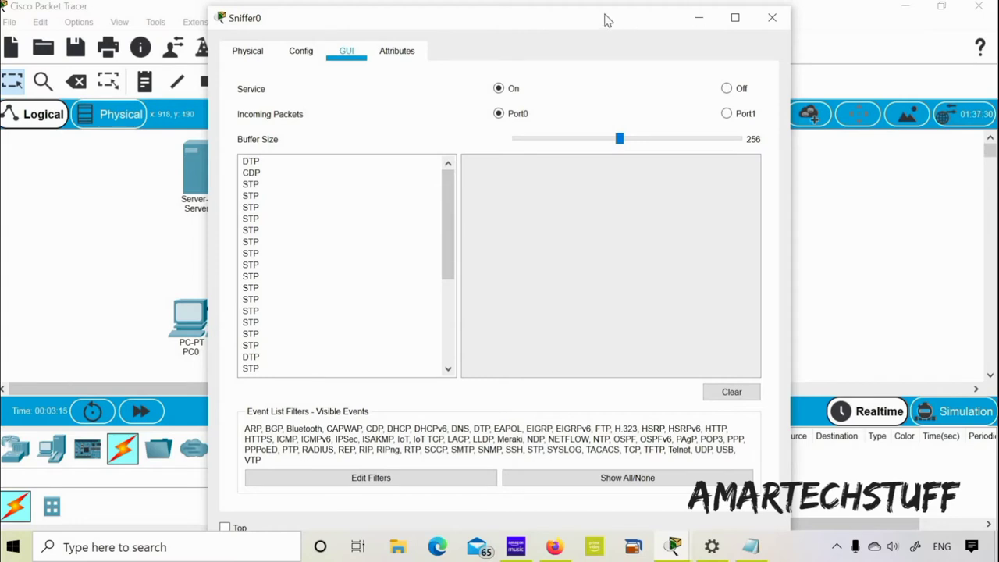
{"action": "left_click_drag", "start_coordinate": [607, 20], "coordinate": [931, 59]}
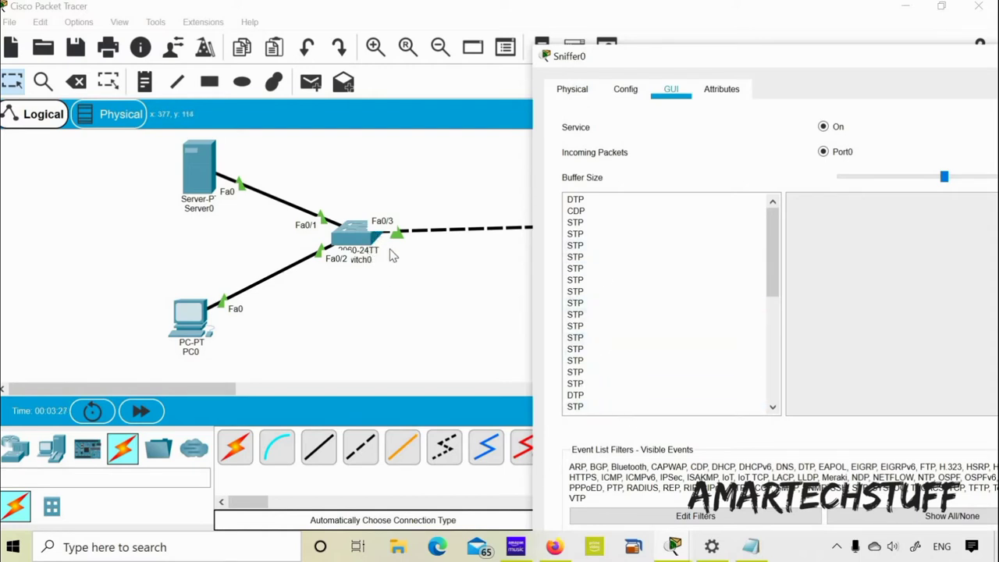
{"action": "left_click", "coordinate": [577, 209]}
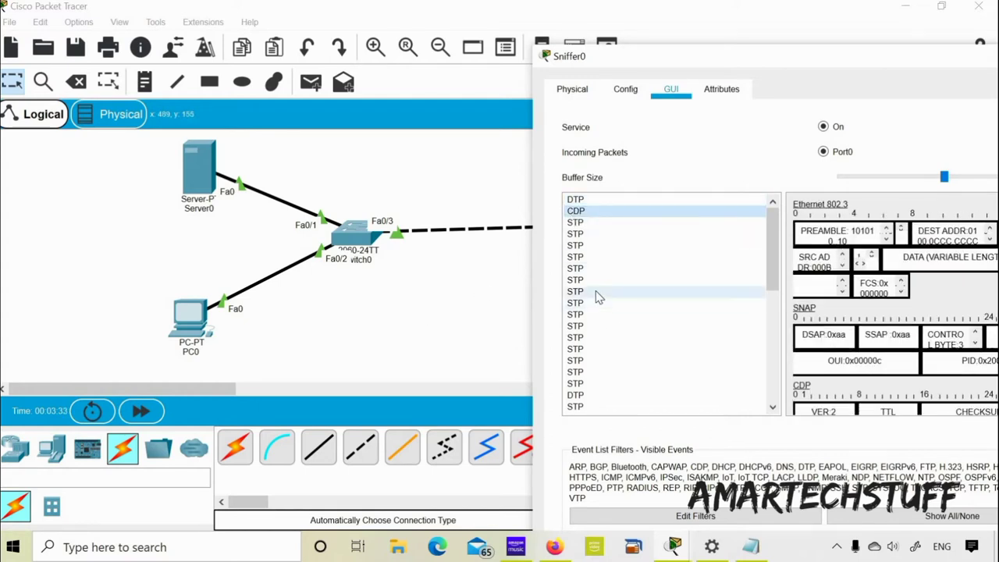
{"action": "left_click", "coordinate": [411, 314]}
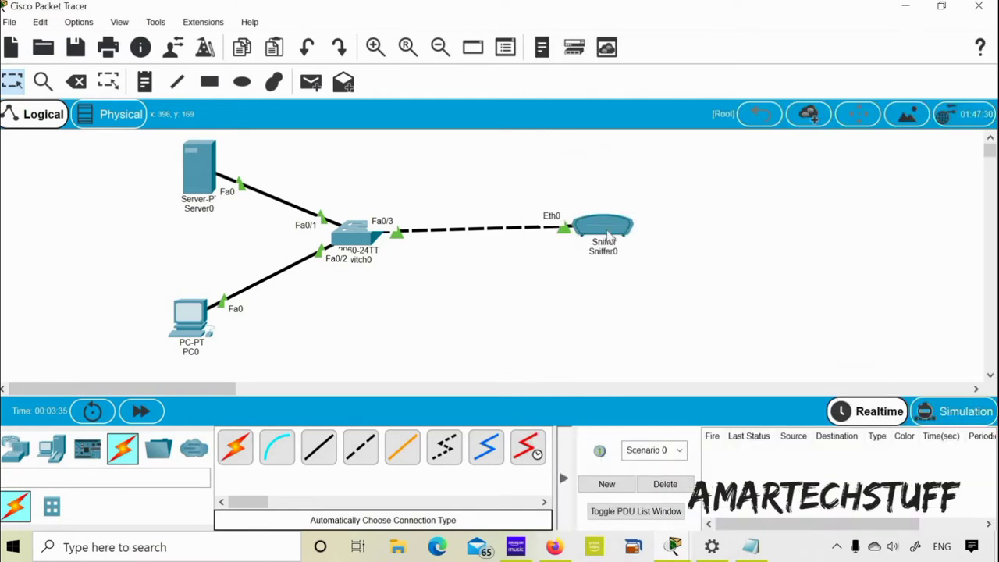
{"action": "left_click_drag", "start_coordinate": [612, 234], "coordinate": [617, 236]}
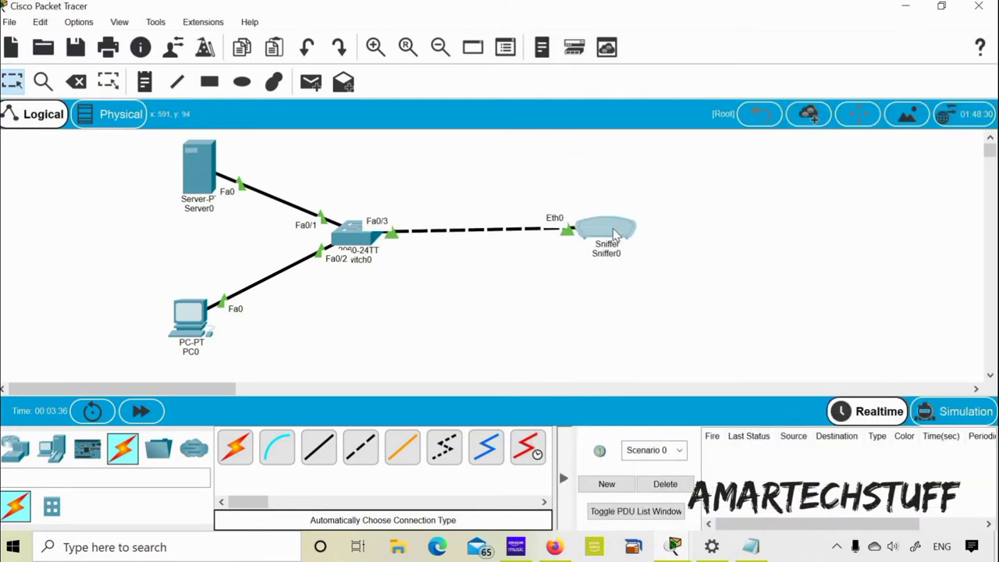
Open Switch0's command line, enter privileged EXEC mode with en, and widen the window.
{"action": "left_click", "coordinate": [357, 236]}
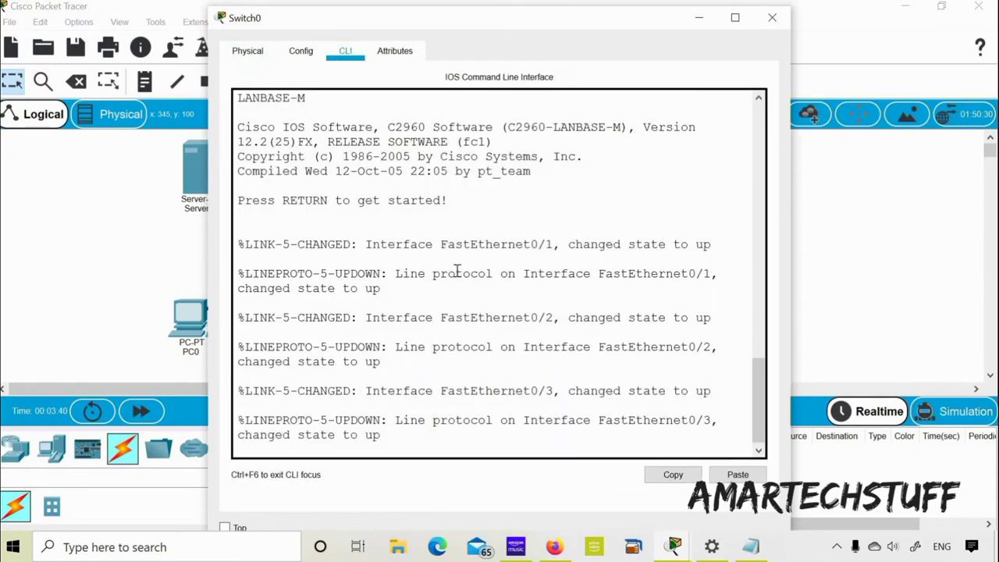
{"action": "key", "text": "Return"}
{"action": "key", "text": "Return"}
{"action": "key", "text": "Return"}
{"action": "key", "text": "Return"}
{"action": "type", "text": "en"}
{"action": "key", "text": "Return"}
{"action": "key", "text": "Return"}
{"action": "key", "text": "Return"}
{"action": "key", "text": "Return"}
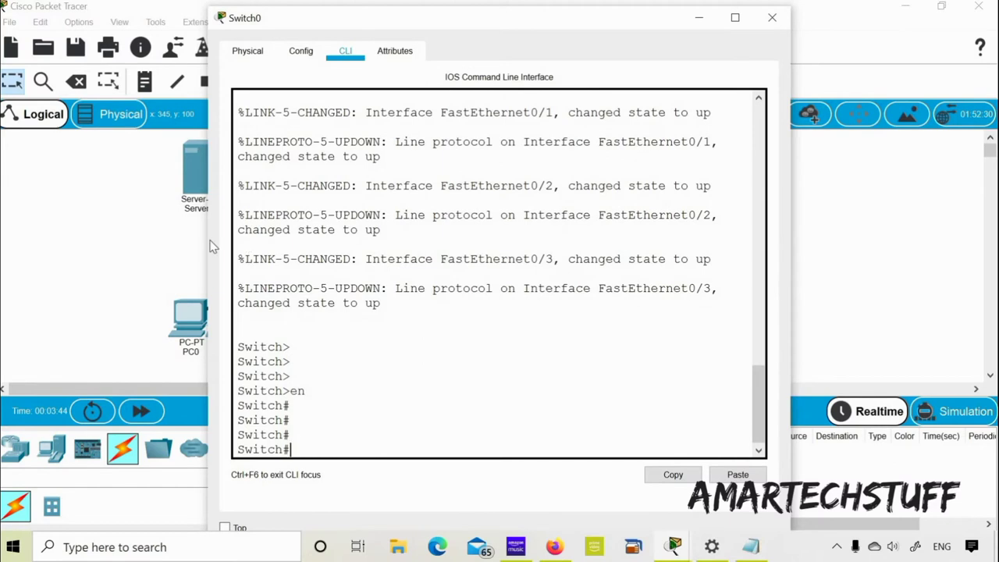
{"action": "left_click_drag", "start_coordinate": [202, 239], "coordinate": [31, 240]}
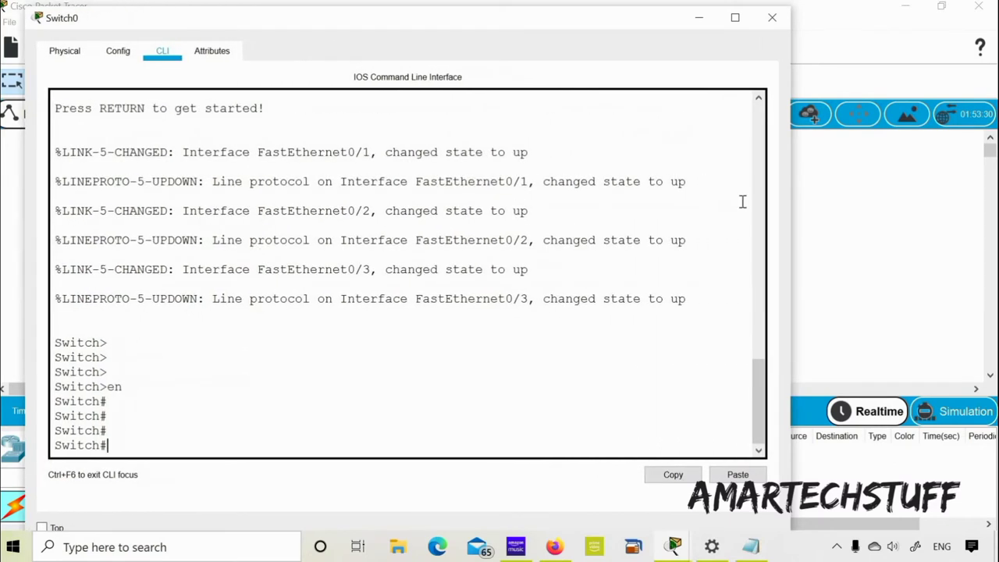
In Switch0's global configuration mode, enter monitor session 1 source interface fa0/1 and list the available traffic direction options.
{"action": "left_click", "coordinate": [835, 196]}
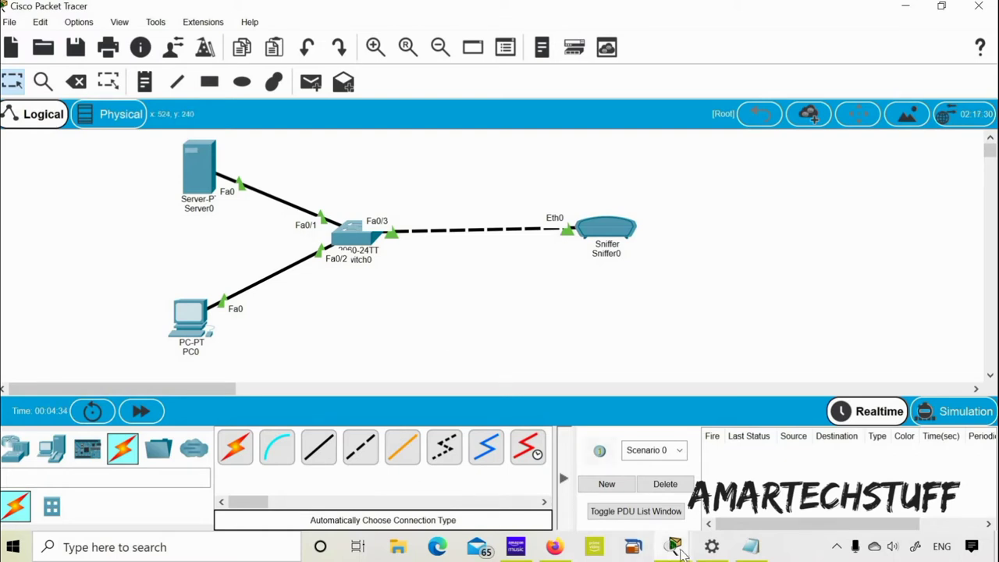
{"action": "mouse_move", "coordinate": [675, 549]}
{"action": "left_click", "coordinate": [827, 472]}
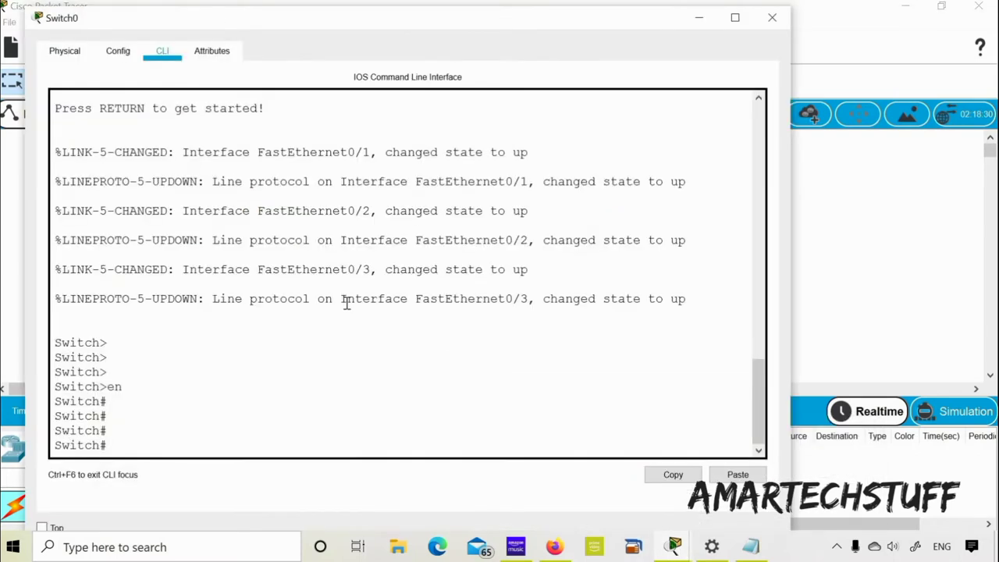
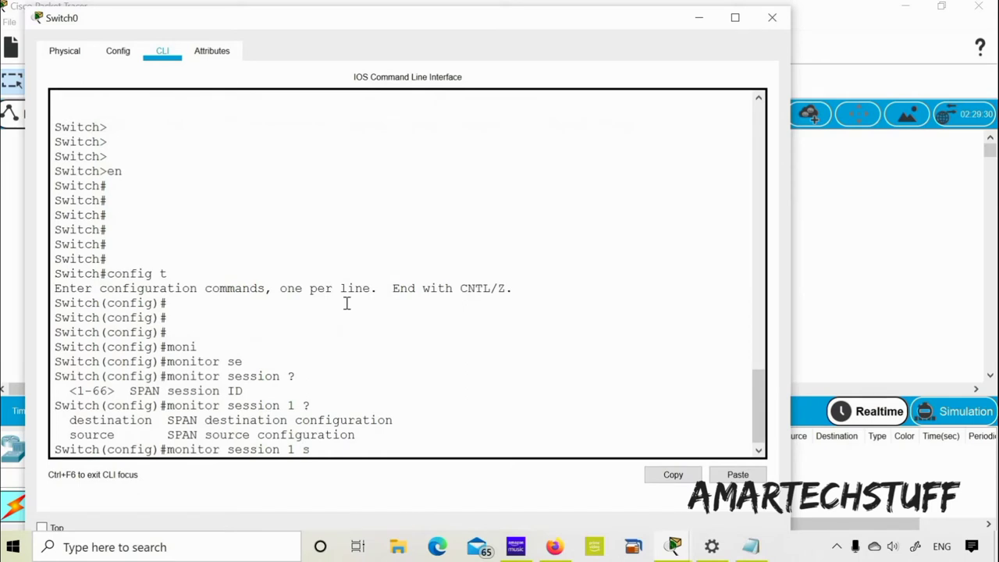
{"action": "type", "text": "o"}
{"action": "key", "text": "Tab"}
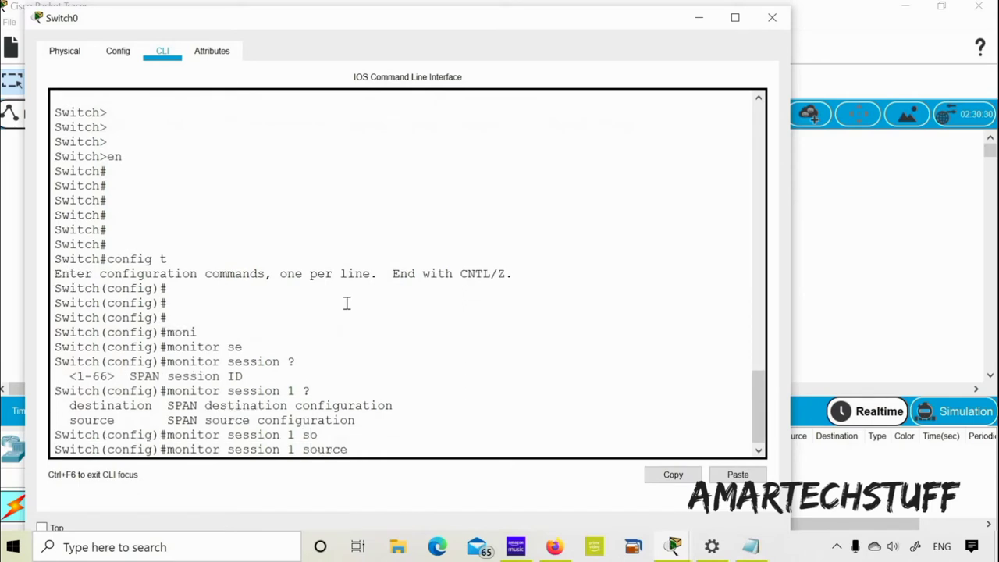
{"action": "type", "text": "fa"}
{"action": "key", "text": "BackSpace"}
{"action": "key", "text": "BackSpace"}
{"action": "type", "text": "in"}
{"action": "key", "text": "Tab"}
{"action": "type", "text": "fa0"}
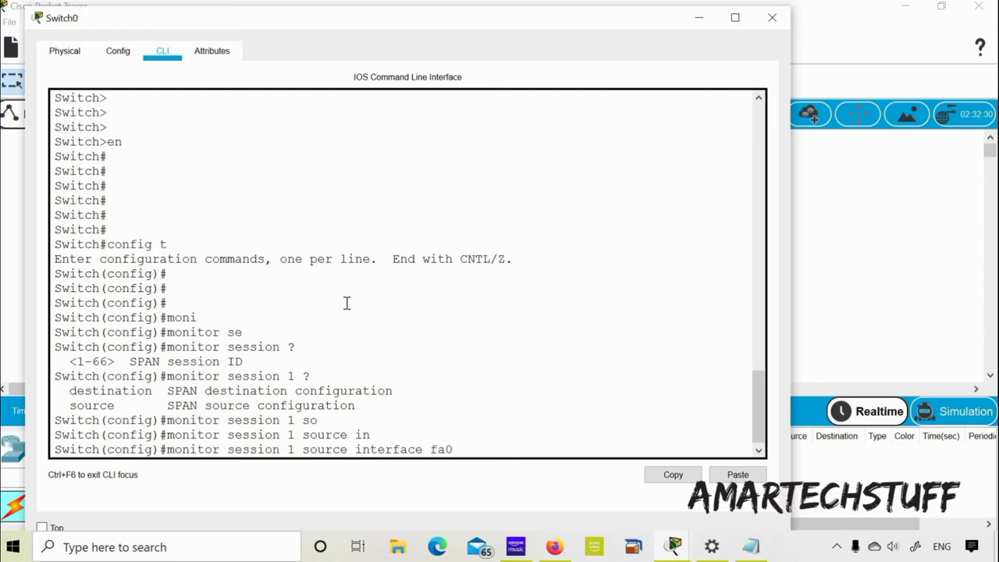
{"action": "type", "text": "/1 ?"}
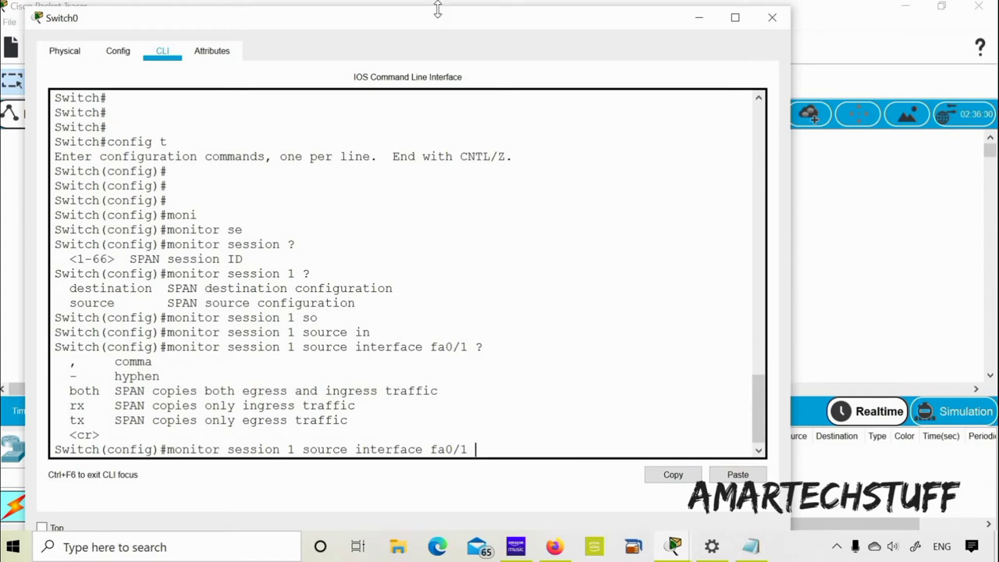
Review the rx and tx options, and apply fa0/1 as the session 1 source without a direction keyword.
{"action": "left_click_drag", "start_coordinate": [602, 26], "coordinate": [561, 16]}
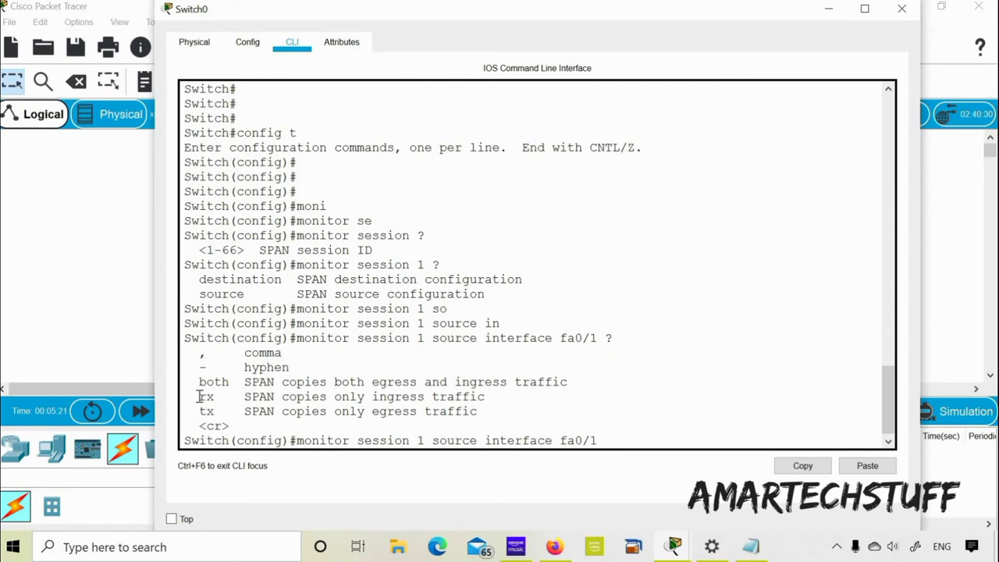
{"action": "left_click_drag", "start_coordinate": [199, 397], "coordinate": [217, 396]}
{"action": "left_click_drag", "start_coordinate": [200, 411], "coordinate": [221, 411]}
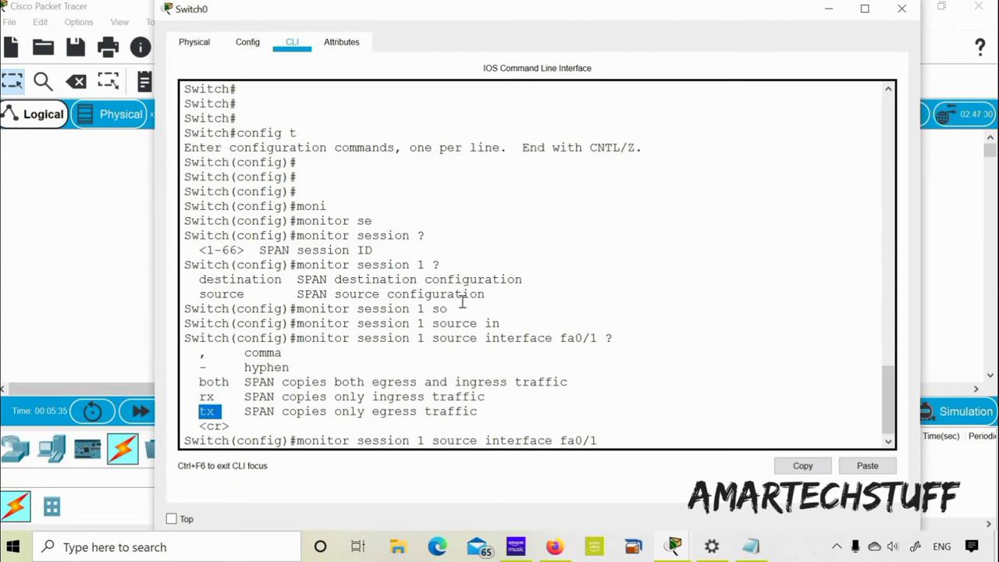
{"action": "key", "text": "Return"}
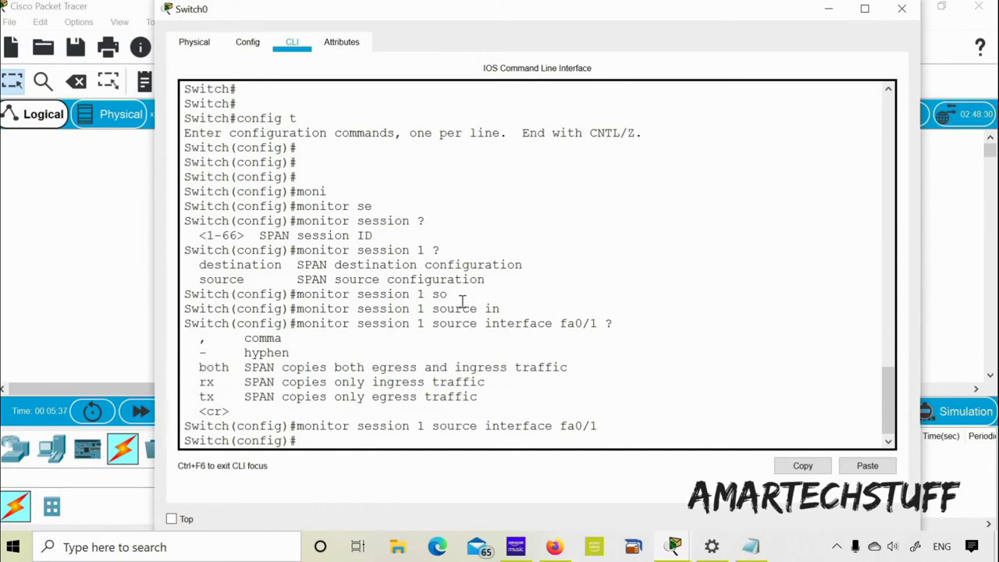
Set interface fa0/3 as the destination of monitor session 1 and return to privileged EXEC mode.
{"action": "type", "text": "moni"}
{"action": "key", "text": "Tab"}
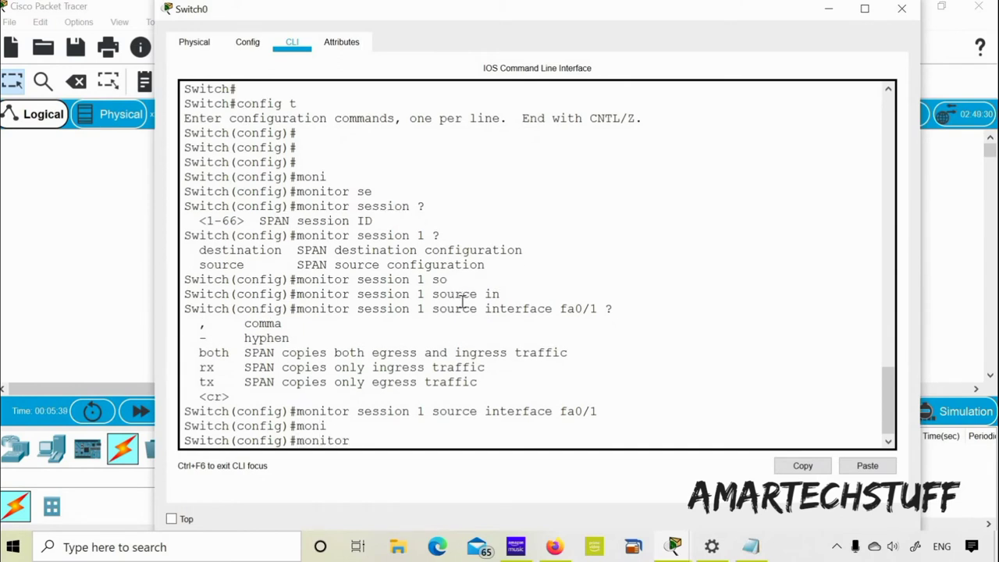
{"action": "type", "text": "ses"}
{"action": "key", "text": "Tab"}
{"action": "type", "text": "1"}
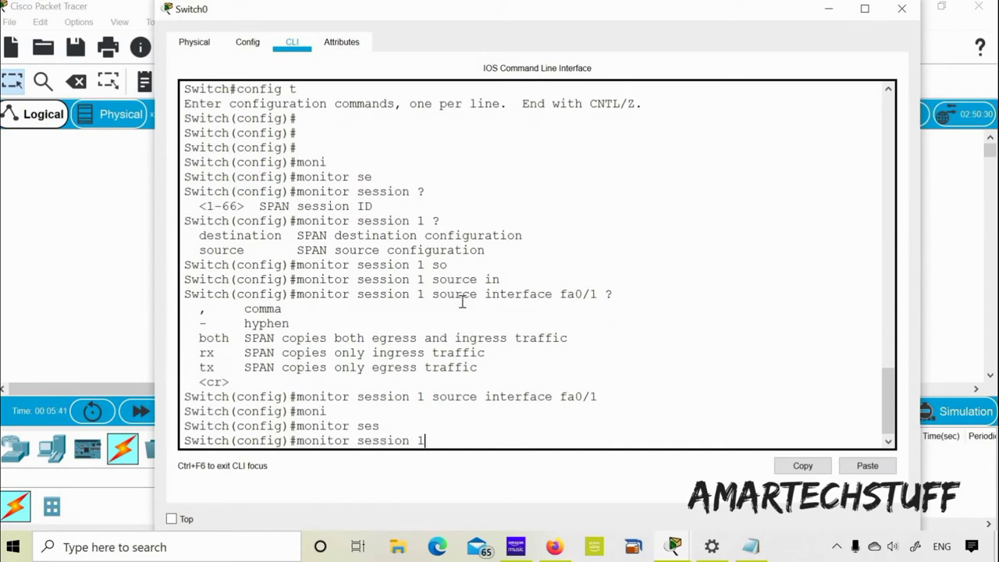
{"action": "type", "text": " de"}
{"action": "key", "text": "Tab"}
{"action": "type", "text": "in"}
{"action": "key", "text": "Tab"}
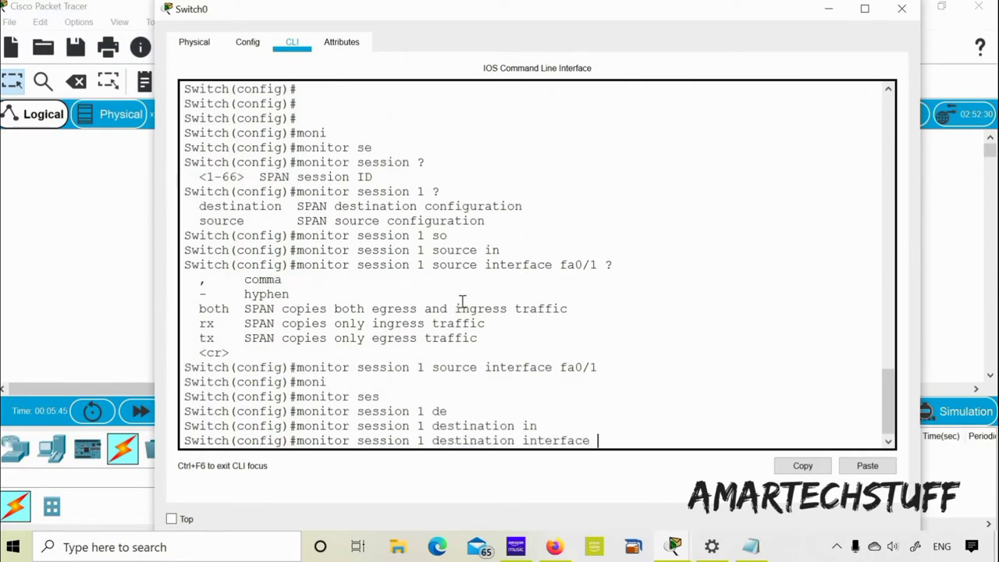
{"action": "type", "text": "fa0/3"}
{"action": "key", "text": "Return"}
{"action": "key", "text": "ctrl+z"}
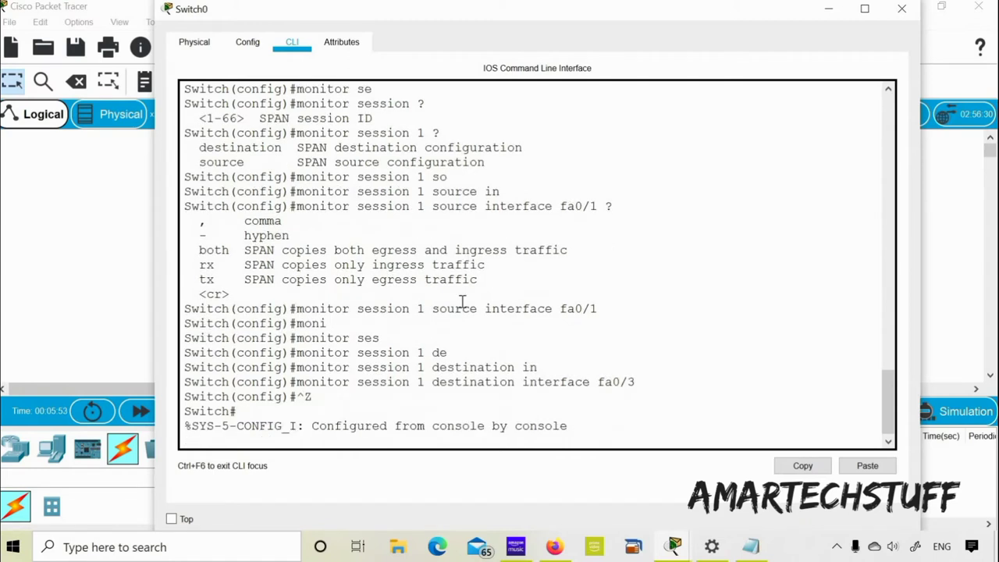
Display the switch's SPAN session configuration with sh monitor.
{"action": "key", "text": "Return"}
{"action": "key", "text": "Return"}
{"action": "key", "text": "Return"}
{"action": "key", "text": "Return"}
{"action": "key", "text": "Return"}
{"action": "type", "text": "sh mon"}
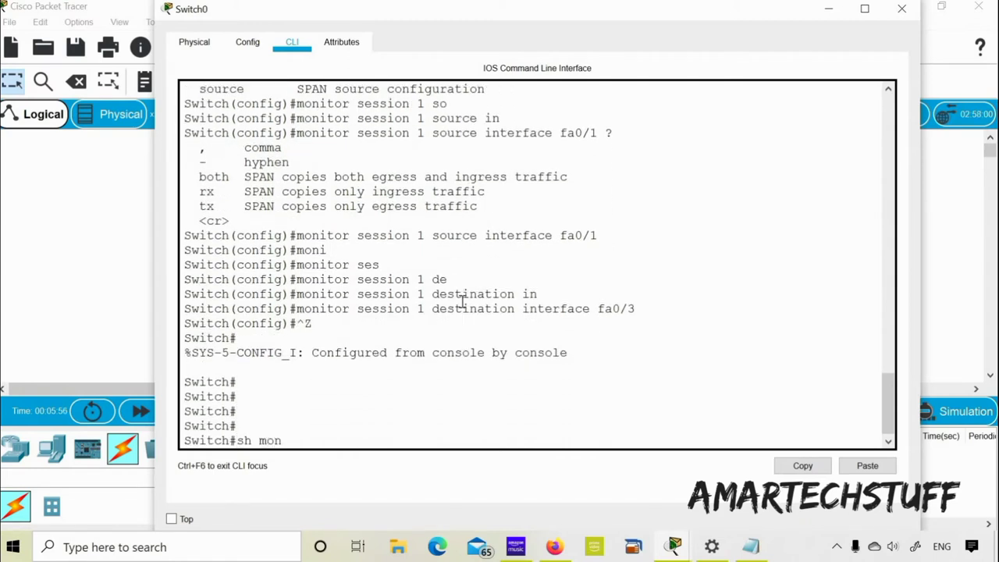
{"action": "key", "text": "Tab"}
{"action": "key", "text": "Return"}
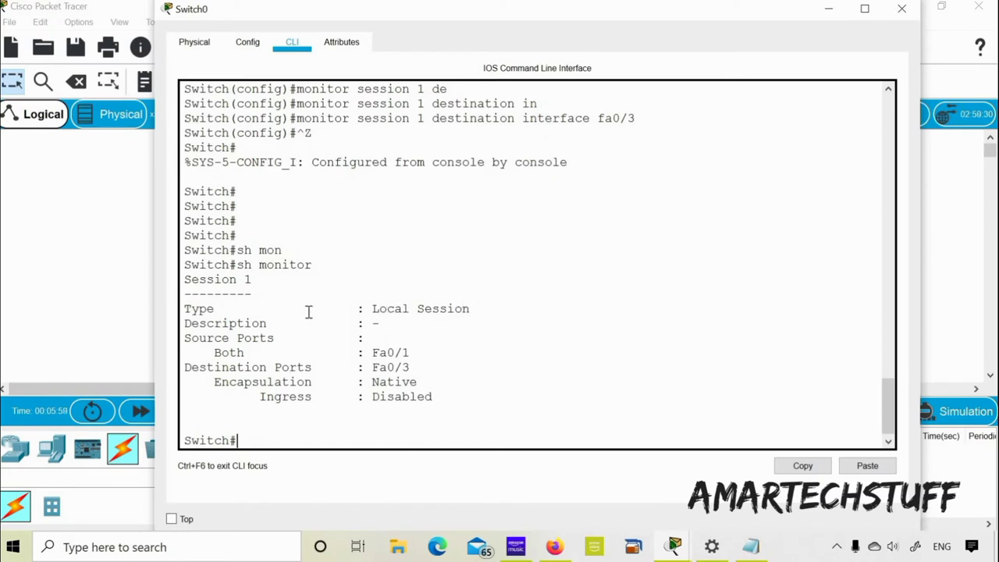
Examine session 1's type, source ports and destination ports, and minimize the Switch0 window.
{"action": "left_click_drag", "start_coordinate": [196, 312], "coordinate": [475, 314]}
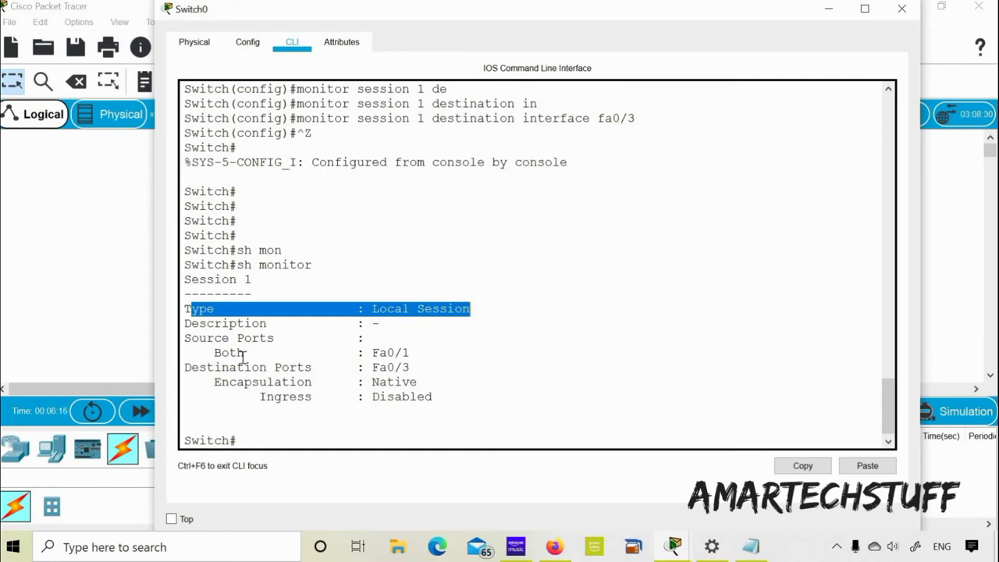
{"action": "left_click_drag", "start_coordinate": [199, 341], "coordinate": [409, 352]}
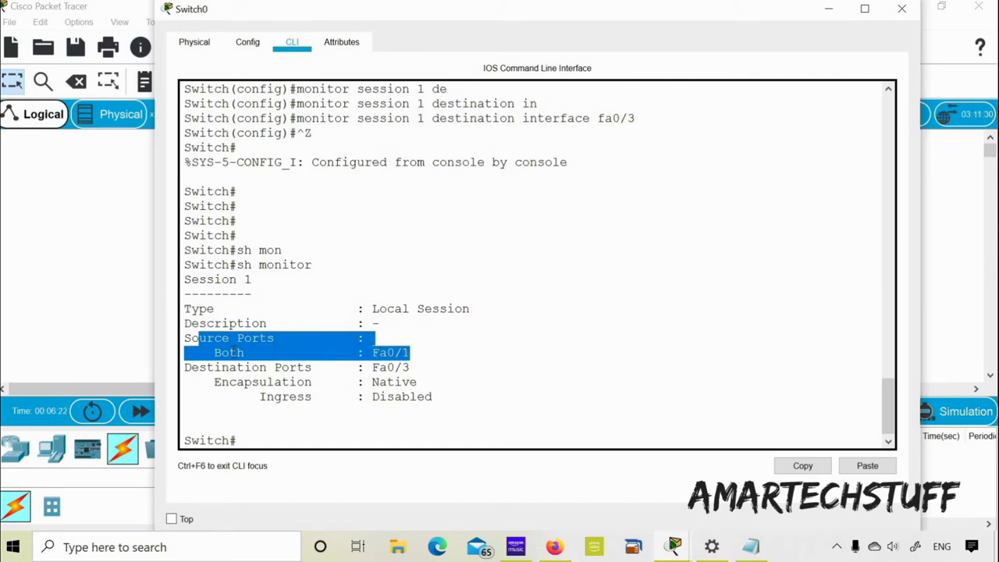
{"action": "left_click", "coordinate": [231, 353]}
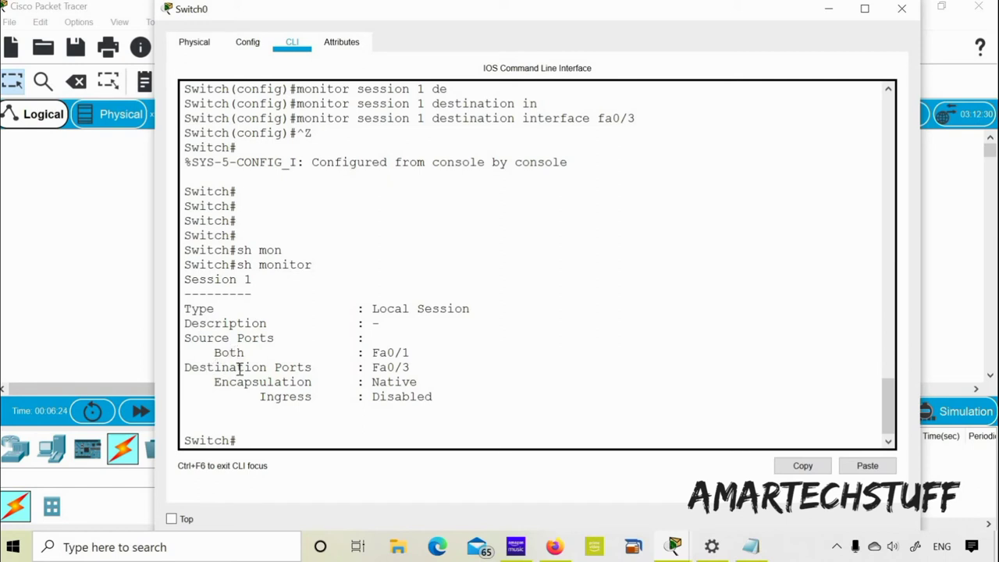
{"action": "left_click_drag", "start_coordinate": [206, 366], "coordinate": [421, 363]}
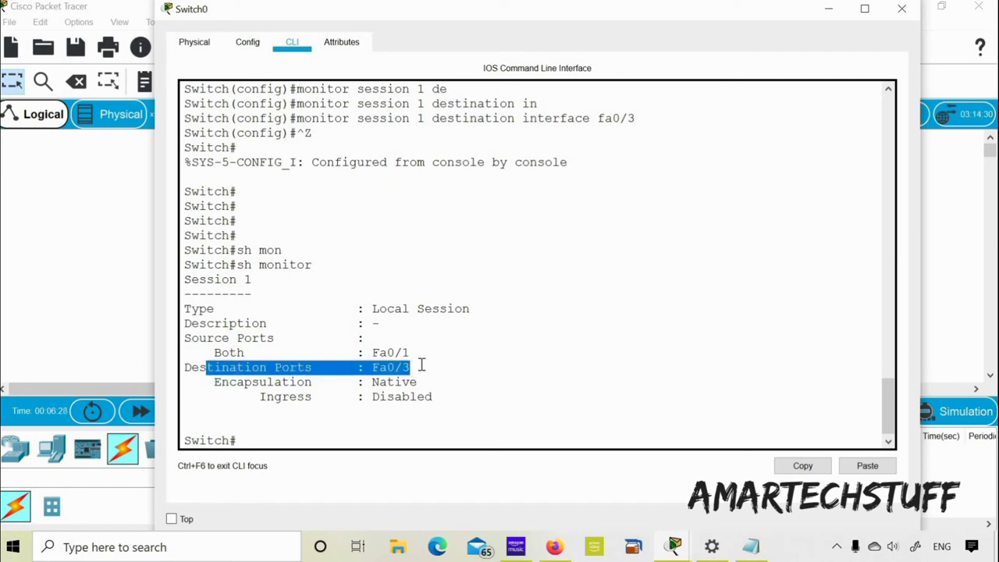
{"action": "left_click", "coordinate": [829, 9]}
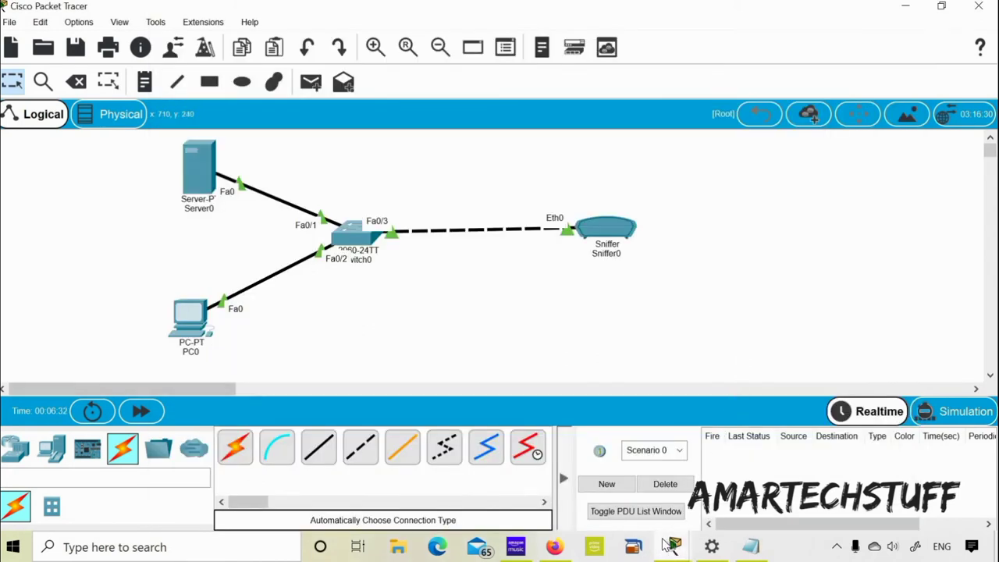
{"action": "left_click", "coordinate": [184, 318]}
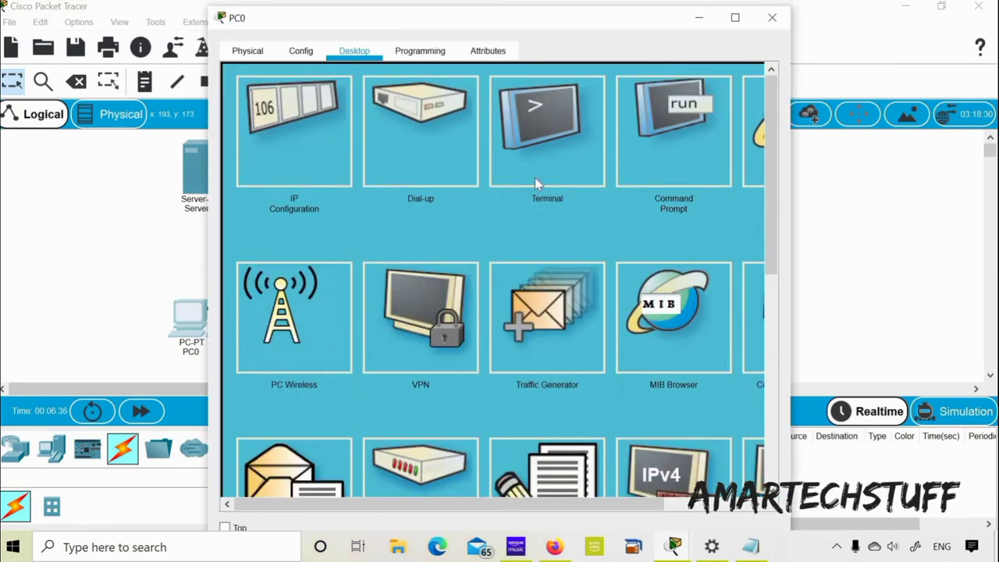
{"action": "left_click", "coordinate": [535, 183]}
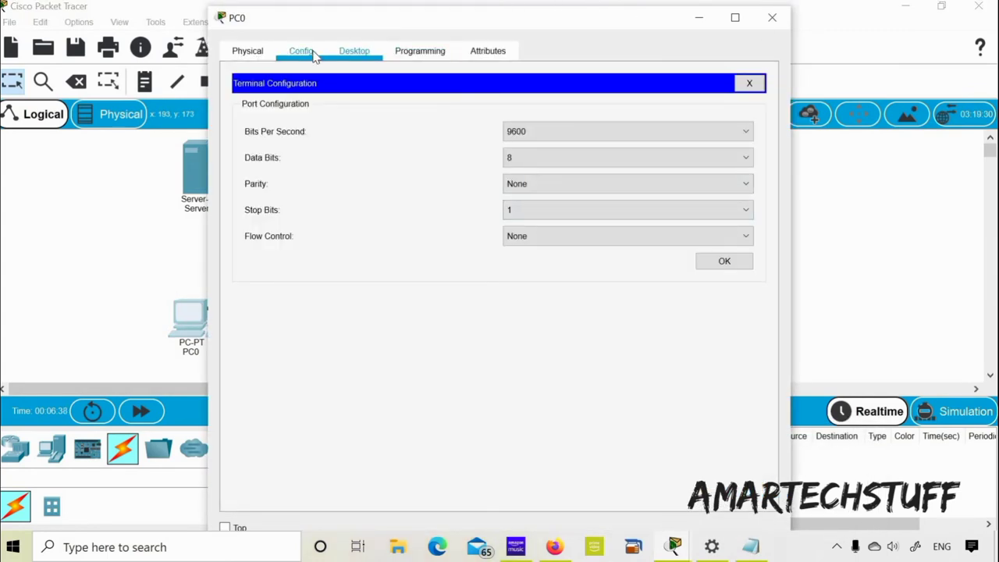
{"action": "left_click", "coordinate": [301, 50]}
{"action": "left_click", "coordinate": [770, 18]}
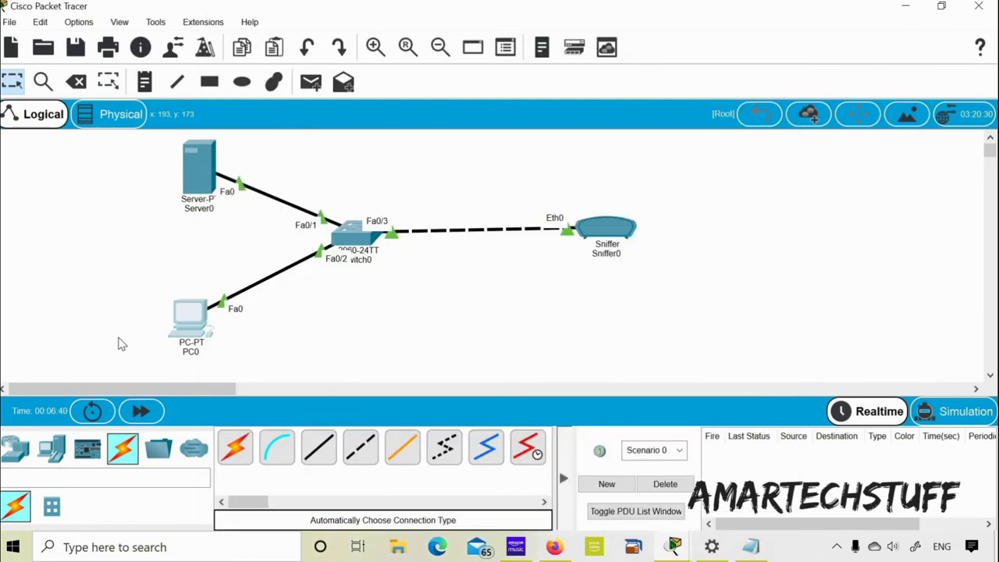
Open PC0's Command Prompt and move its window aside to make room for another.
{"action": "left_click", "coordinate": [195, 322]}
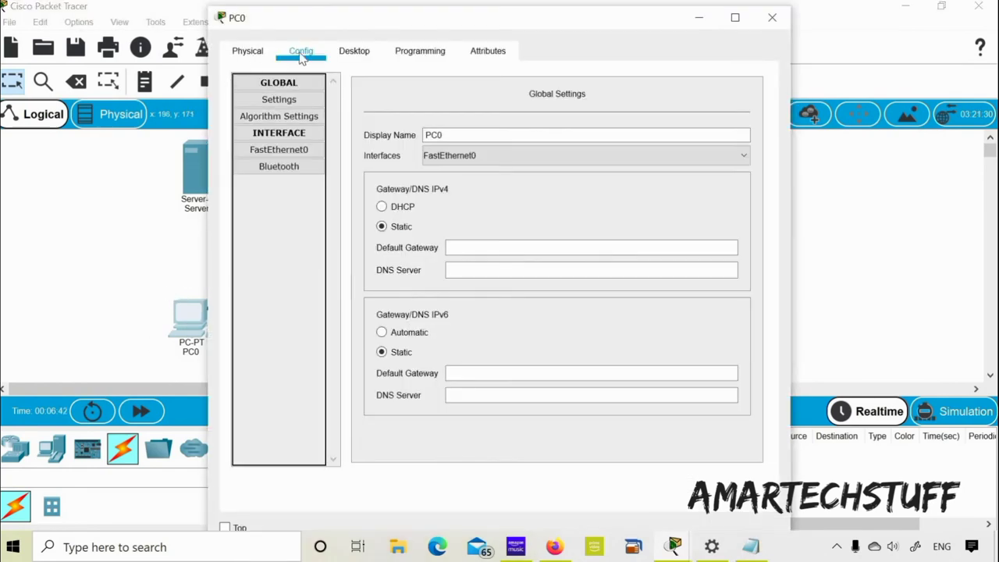
{"action": "left_click", "coordinate": [371, 56]}
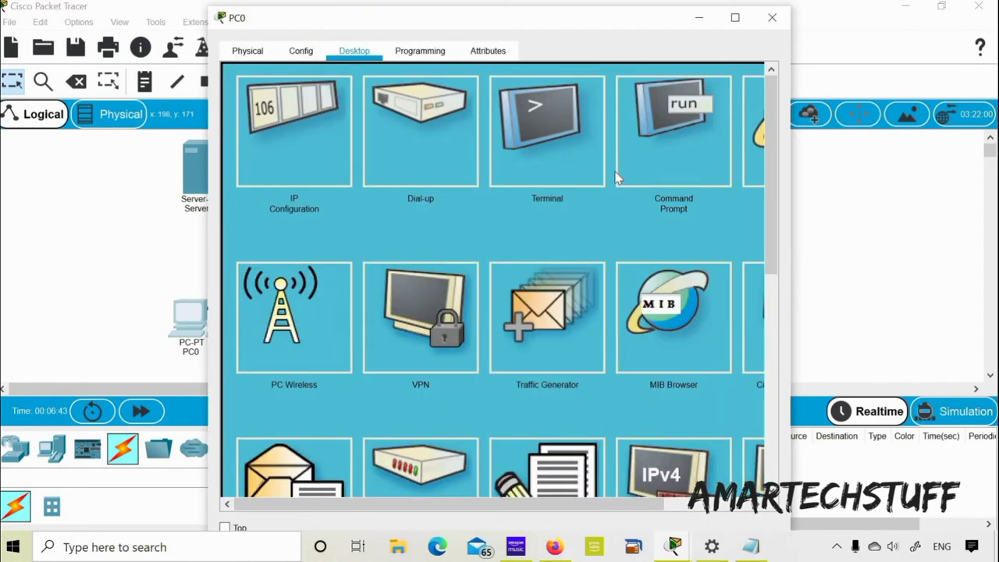
{"action": "left_click", "coordinate": [704, 136]}
{"action": "left_click_drag", "start_coordinate": [408, 35], "coordinate": [175, 29]}
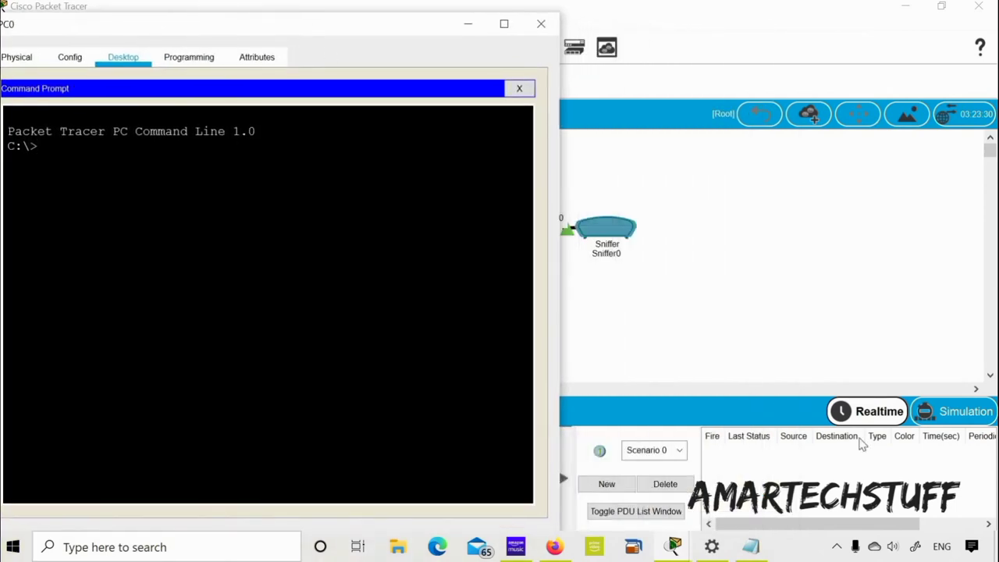
Bring up the Sniffer0 window, place it beside PC0's Command Prompt, and bring PC0 back into focus.
{"action": "left_click", "coordinate": [674, 546]}
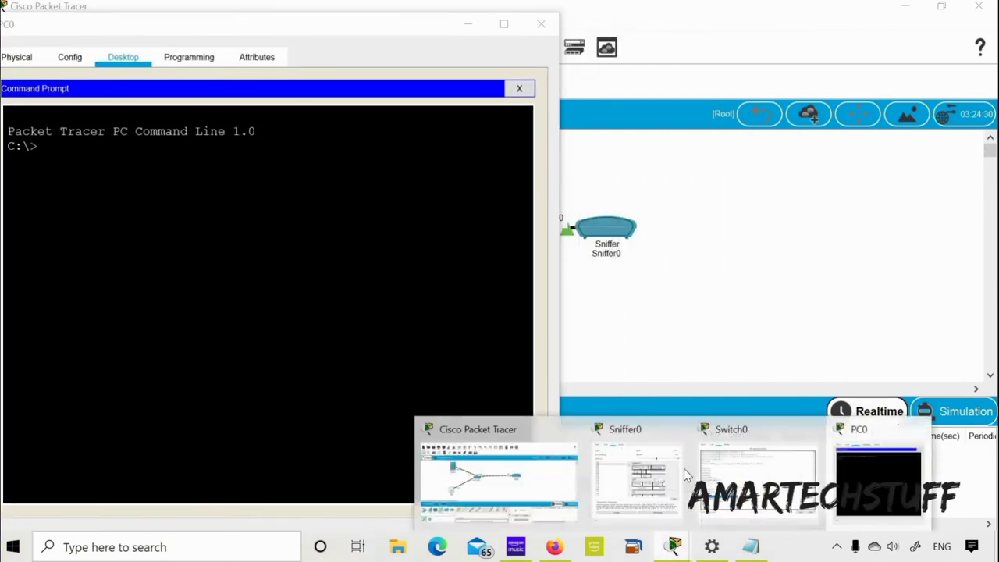
{"action": "left_click", "coordinate": [676, 429]}
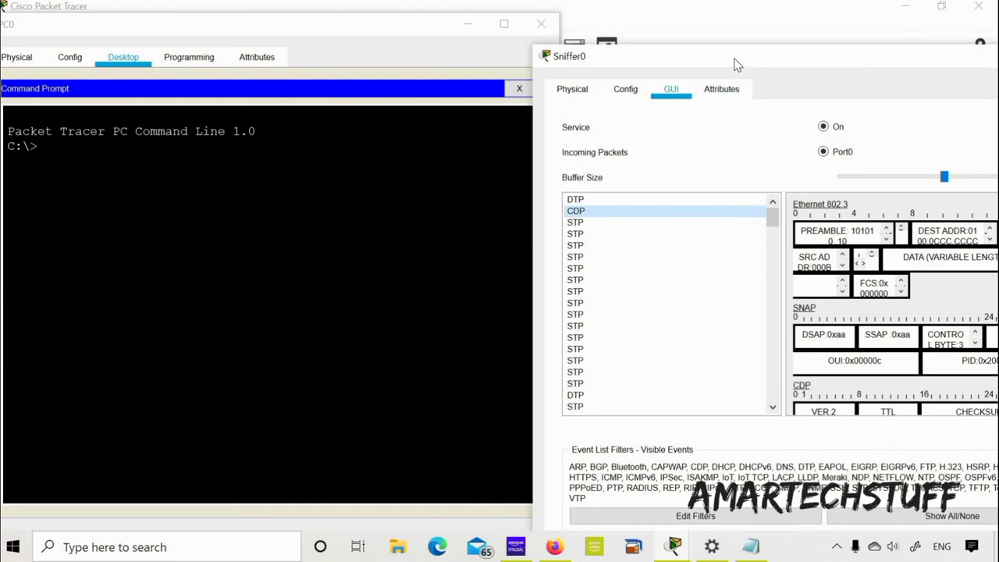
{"action": "left_click_drag", "start_coordinate": [734, 60], "coordinate": [737, 19]}
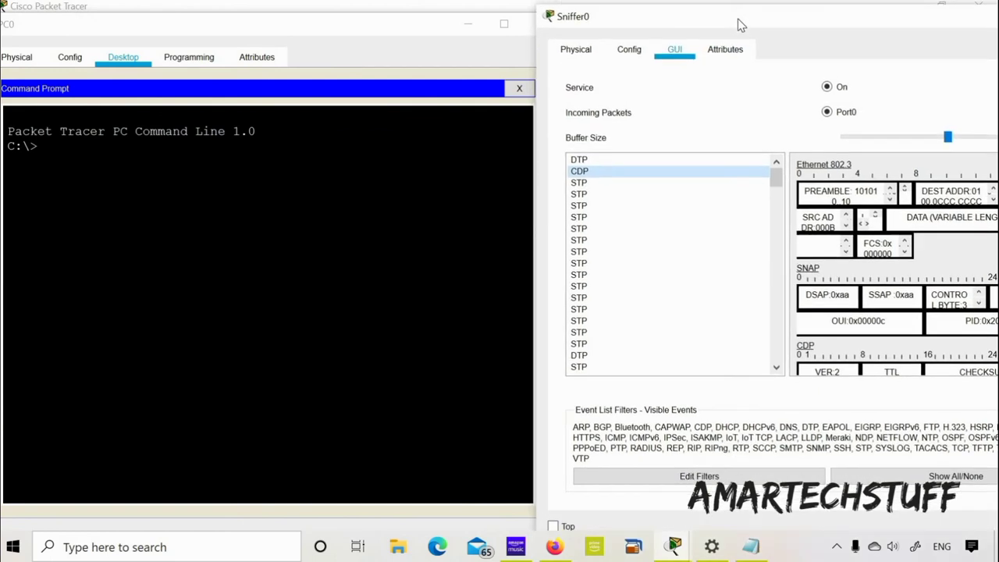
{"action": "left_click", "coordinate": [228, 270]}
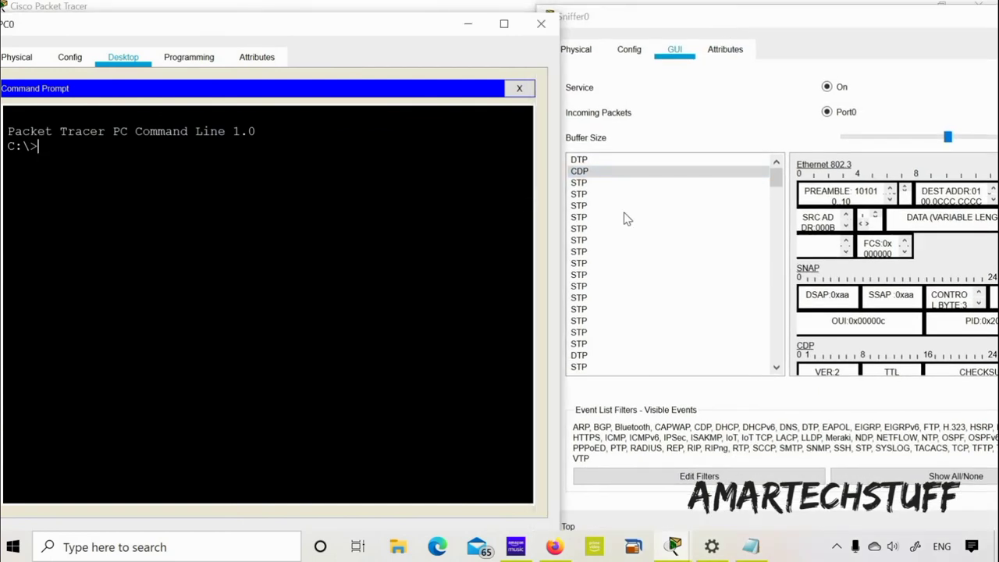
Look through the latest packets captured by Sniffer0 and return to PC0's Command Prompt.
{"action": "left_click", "coordinate": [786, 267]}
{"action": "scroll", "coordinate": [785, 268], "scroll_direction": "down", "scroll_amount": 20}
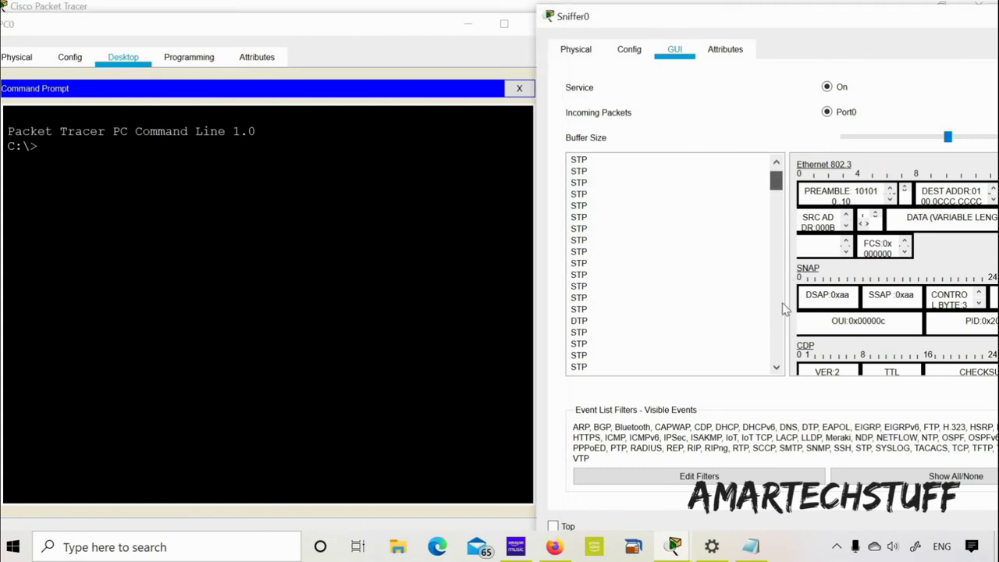
{"action": "left_click", "coordinate": [133, 213]}
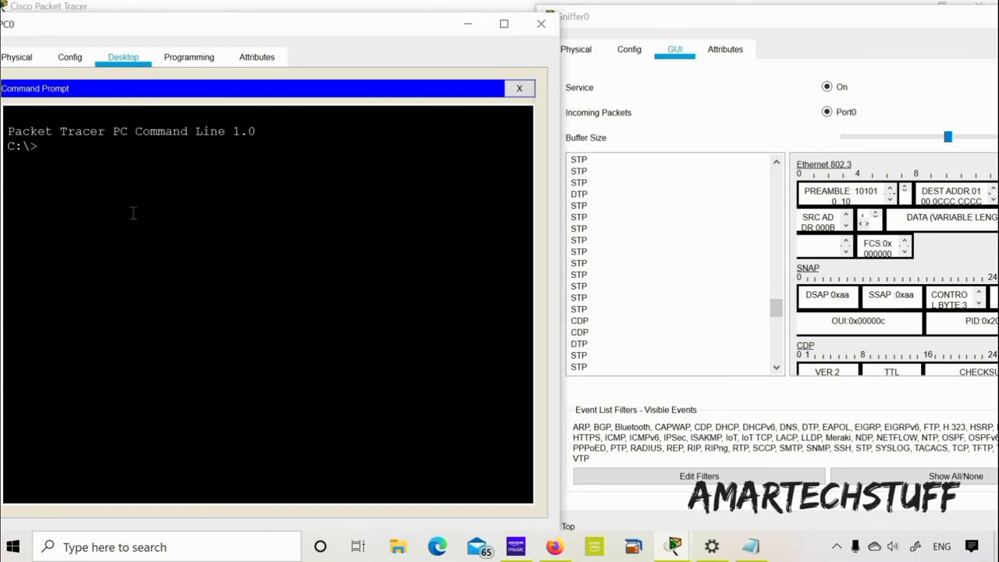
Check PC0's IP settings with ipconfig and ping the server at 10.1.1.200.
{"action": "type", "text": "ipconfig"}
{"action": "key", "text": "Return"}
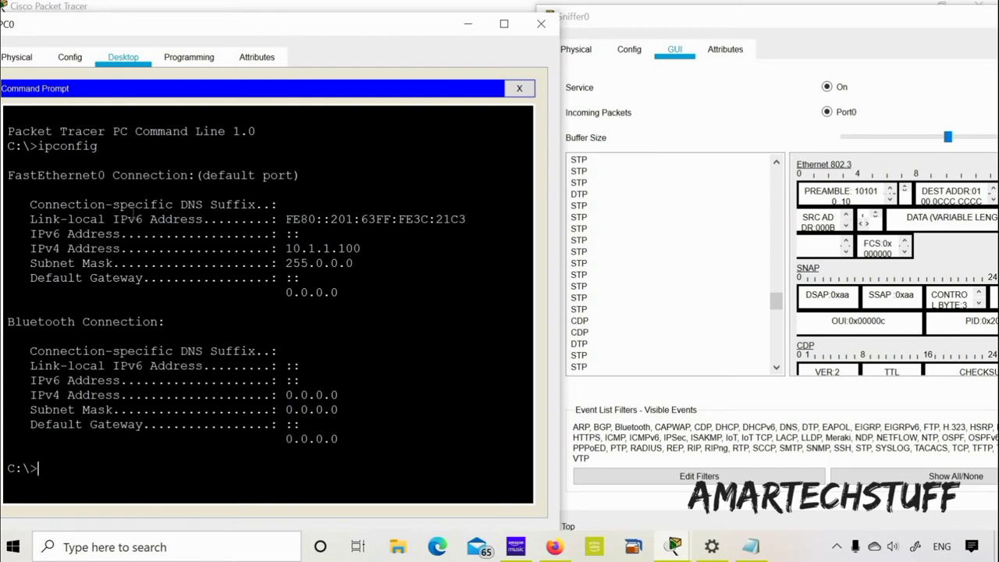
{"action": "type", "text": "ping 10.1.1"}
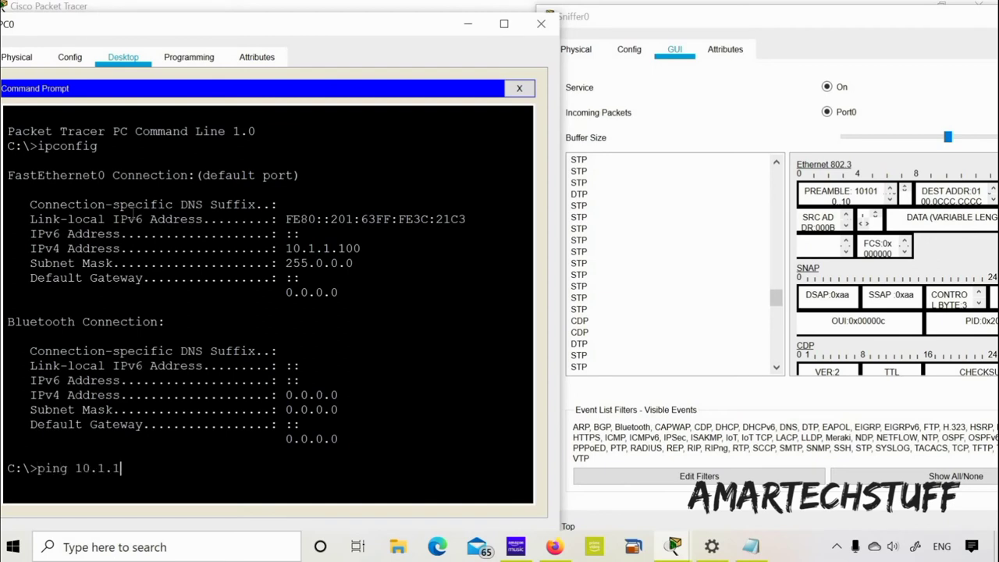
{"action": "type", "text": ".200"}
{"action": "key", "text": "Return"}
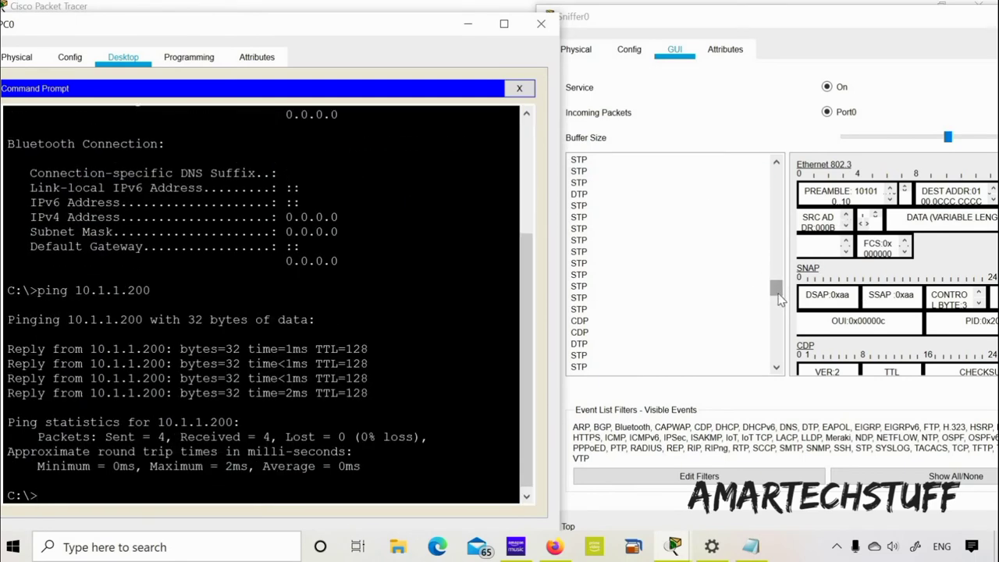
Find the newly captured ICMP packets in Sniffer0's list and inspect several of them.
{"action": "left_click_drag", "start_coordinate": [778, 299], "coordinate": [777, 354]}
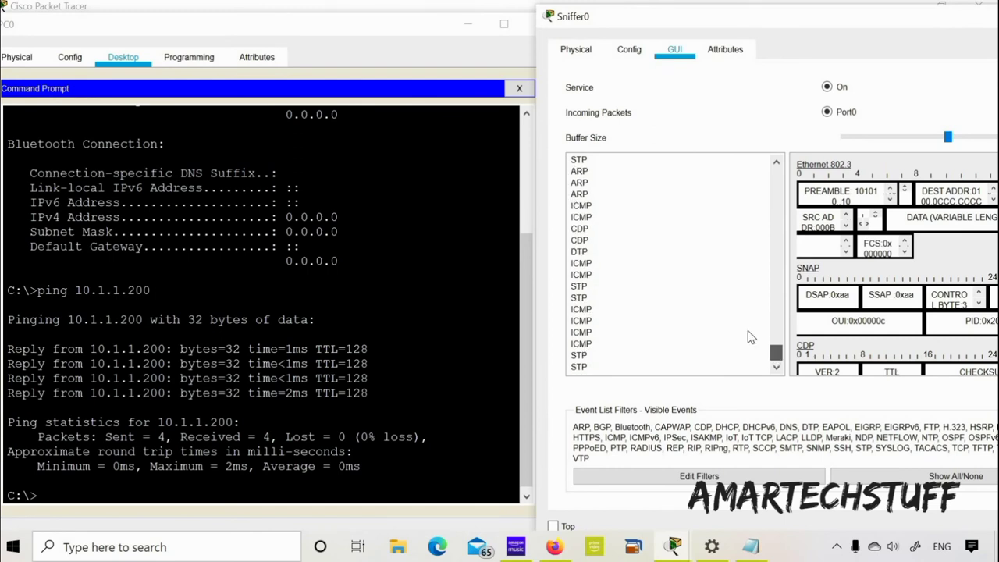
{"action": "left_click", "coordinate": [586, 274]}
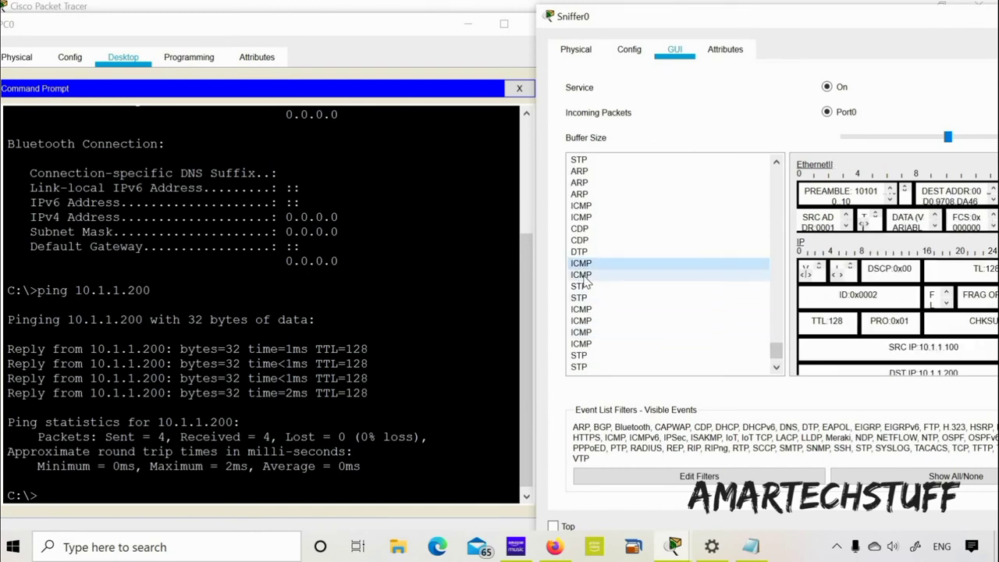
{"action": "left_click", "coordinate": [583, 332]}
{"action": "left_click", "coordinate": [583, 343]}
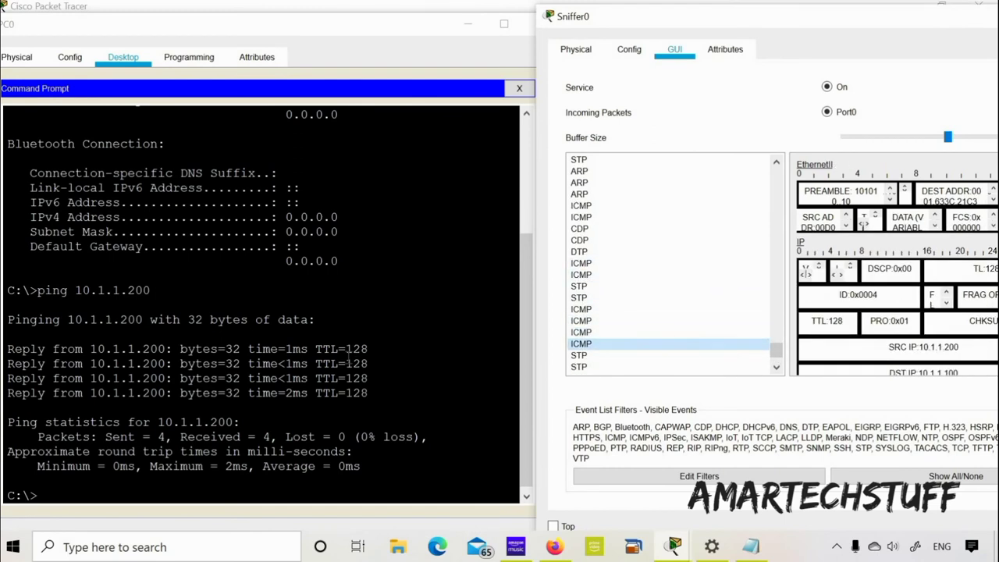
Repeat the ping to 10.1.1.200 from PC0's Command Prompt.
{"action": "left_click", "coordinate": [347, 349]}
{"action": "key", "text": "Up"}
{"action": "key", "text": "Return"}
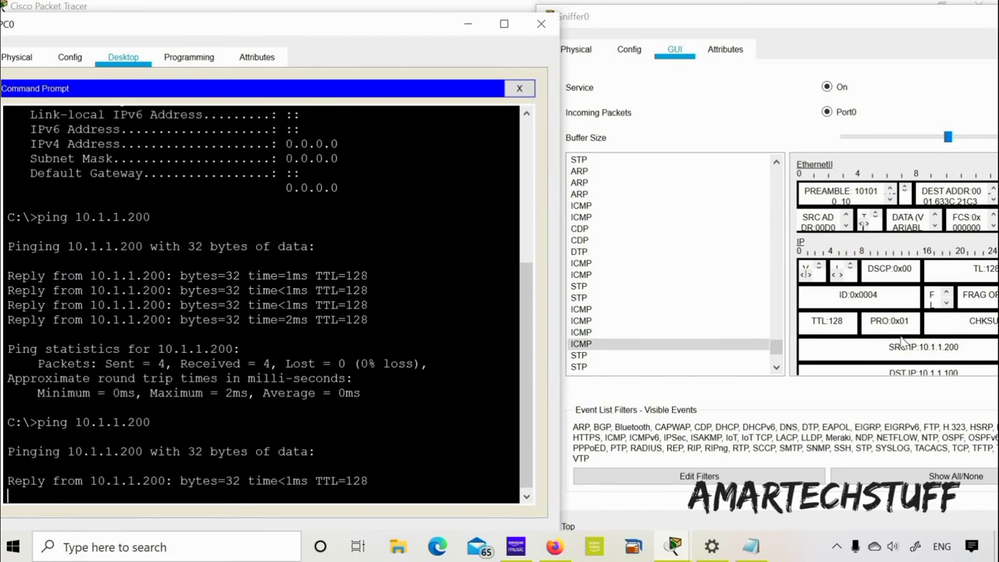
Open one of the ICMP packets captured from the repeated ping and maximize the Sniffer0 window.
{"action": "left_click", "coordinate": [776, 367]}
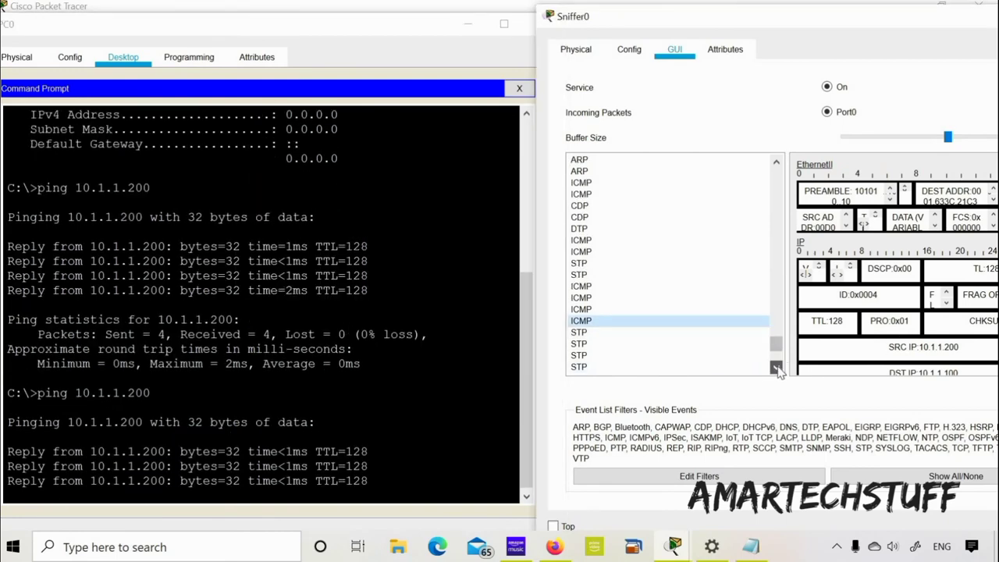
{"action": "left_click", "coordinate": [776, 367]}
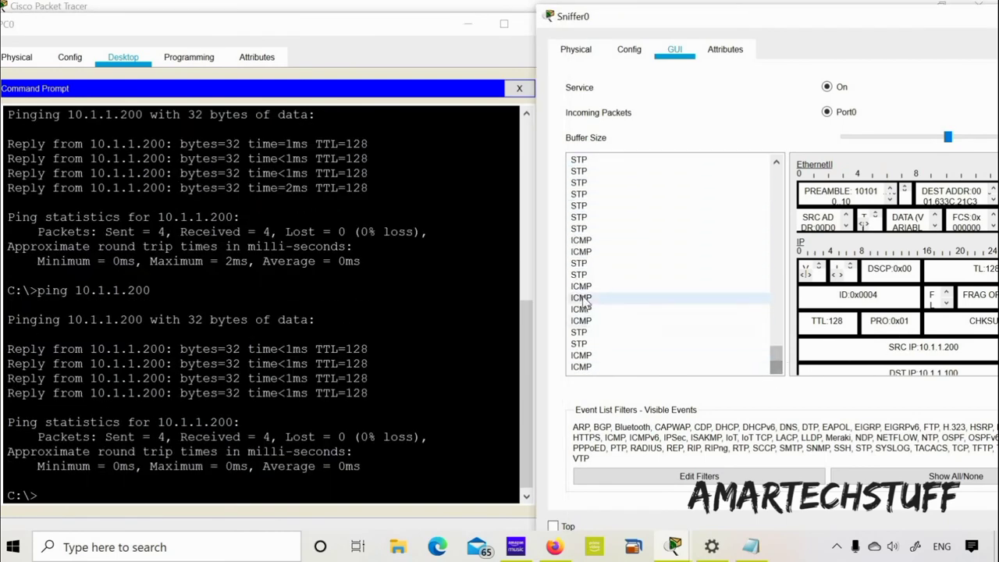
{"action": "left_click", "coordinate": [583, 286]}
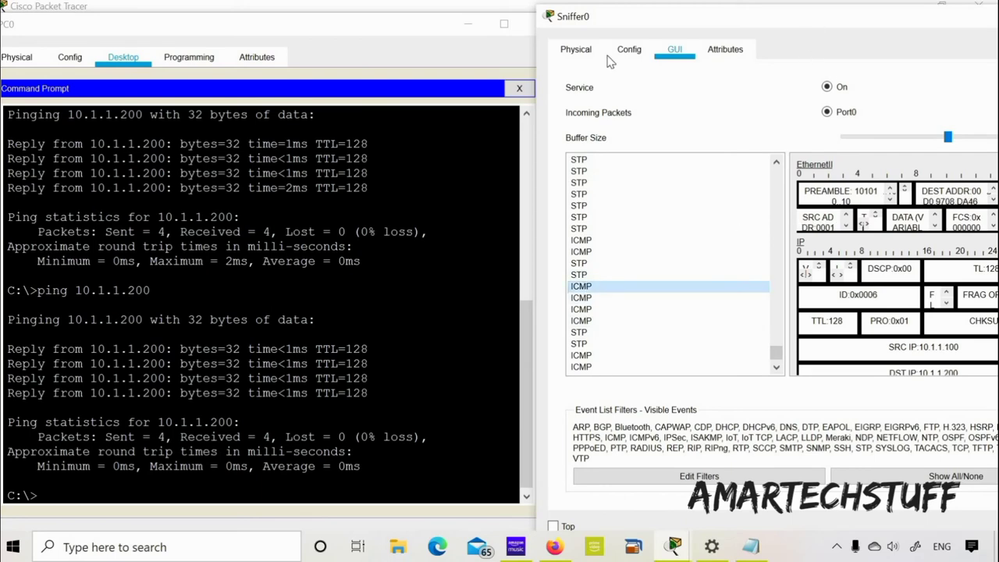
{"action": "double_click", "coordinate": [612, 16]}
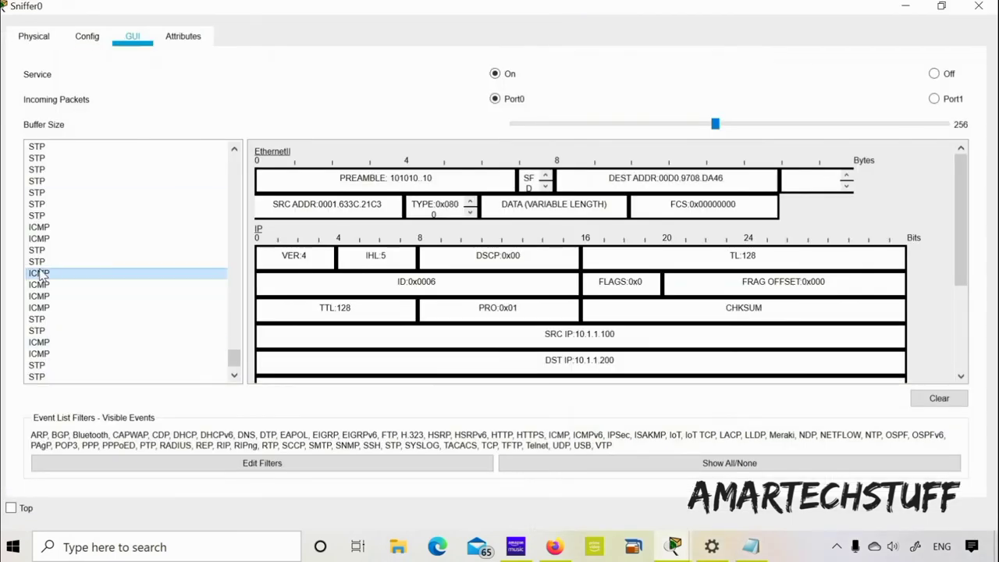
Examine the selected packet's Ethernet, IP and ICMP headers, highlighting its source and destination IP fields.
{"action": "scroll", "coordinate": [678, 260], "scroll_direction": "down", "scroll_amount": 3}
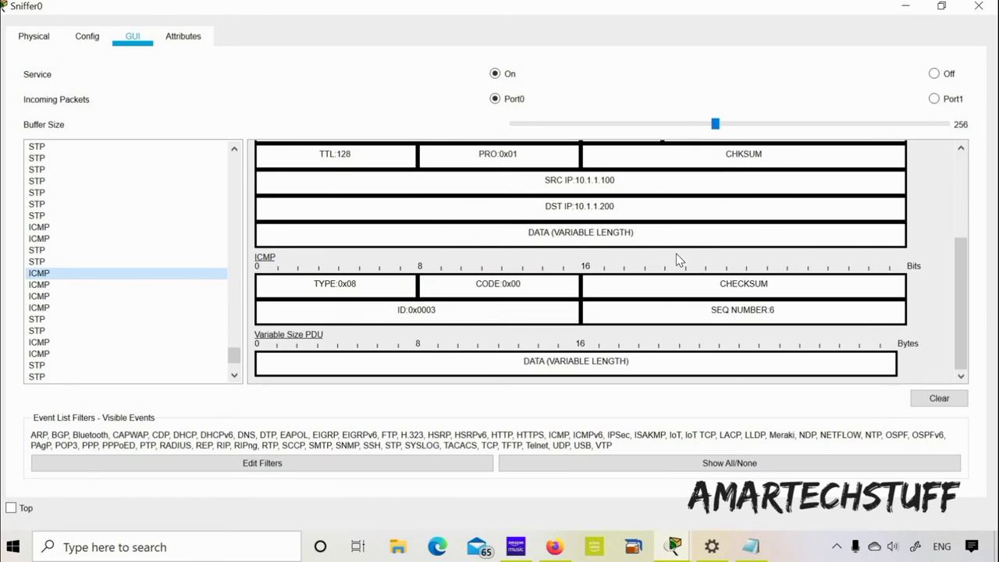
{"action": "scroll", "coordinate": [675, 254], "scroll_direction": "up", "scroll_amount": 5}
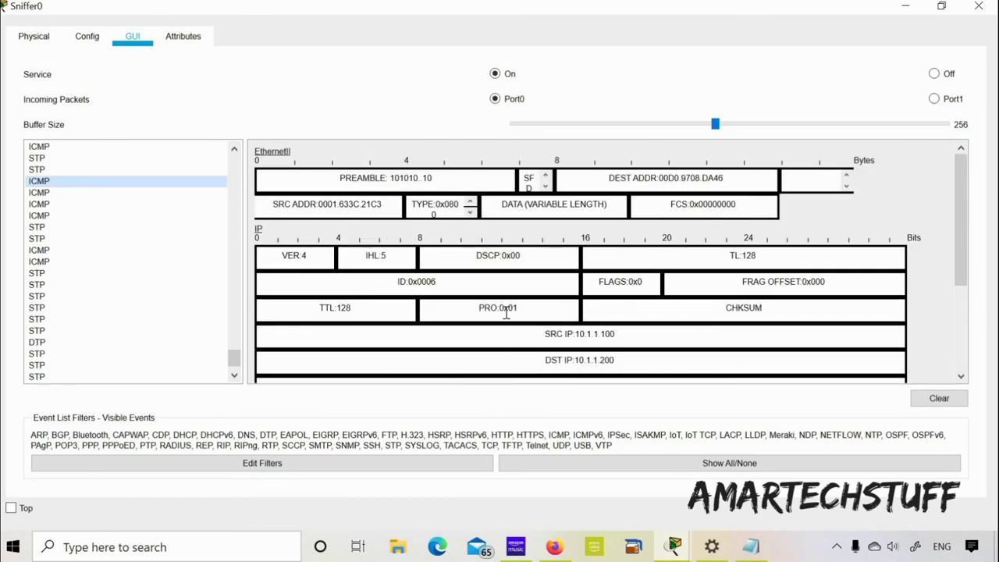
{"action": "scroll", "coordinate": [507, 311], "scroll_direction": "down", "scroll_amount": 3}
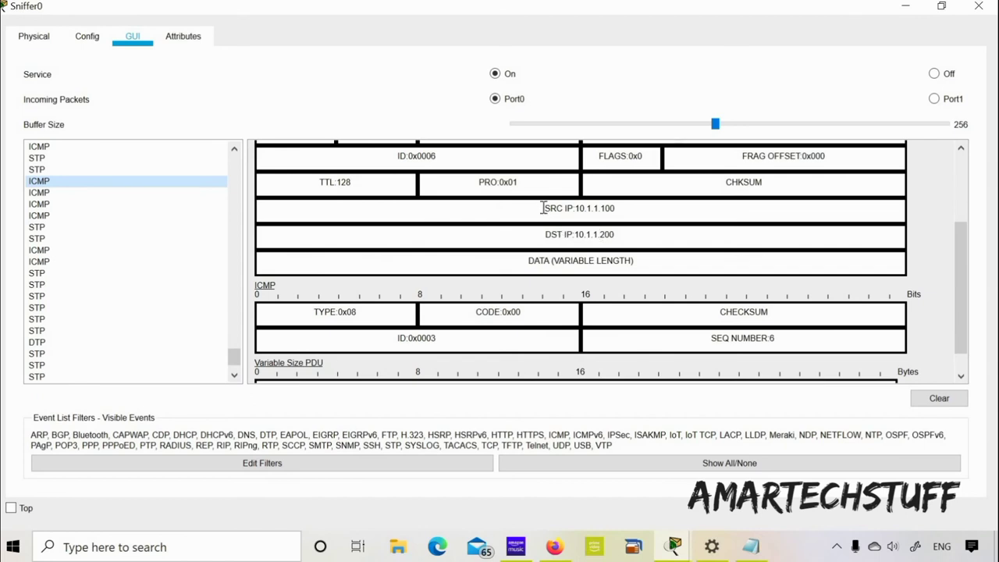
{"action": "left_click_drag", "start_coordinate": [544, 208], "coordinate": [620, 209]}
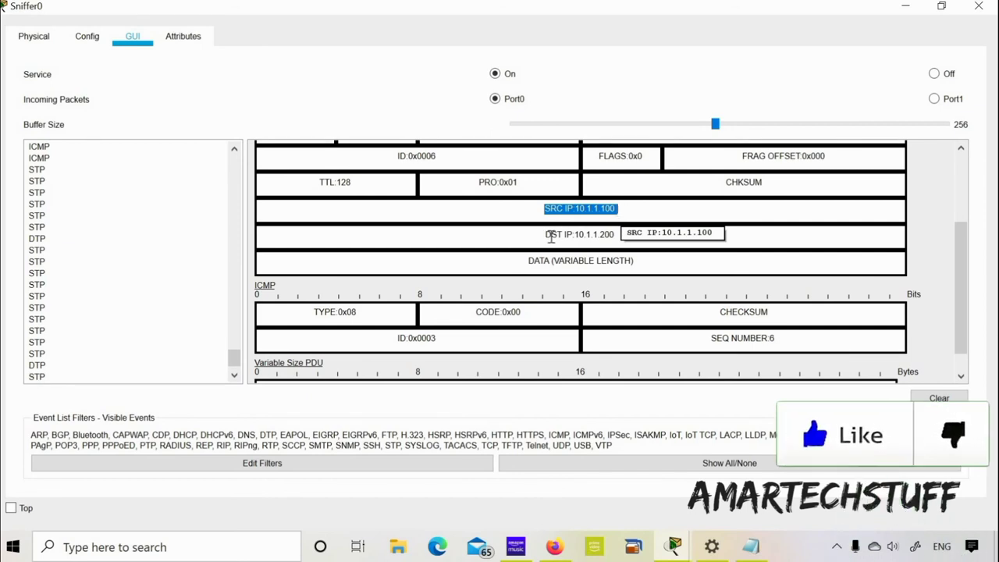
{"action": "left_click_drag", "start_coordinate": [545, 234], "coordinate": [622, 234]}
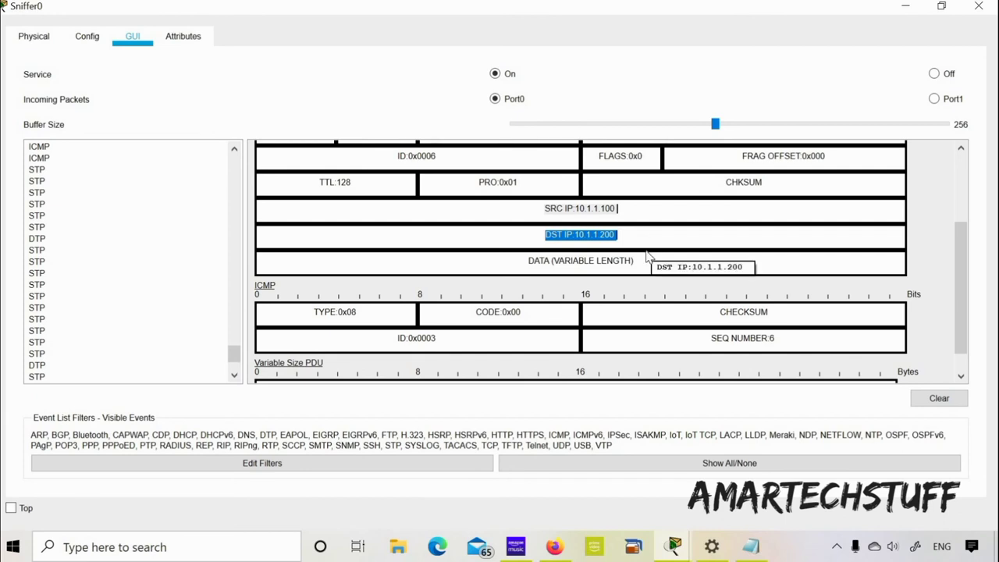
{"action": "scroll", "coordinate": [641, 257], "scroll_direction": "down", "scroll_amount": 1}
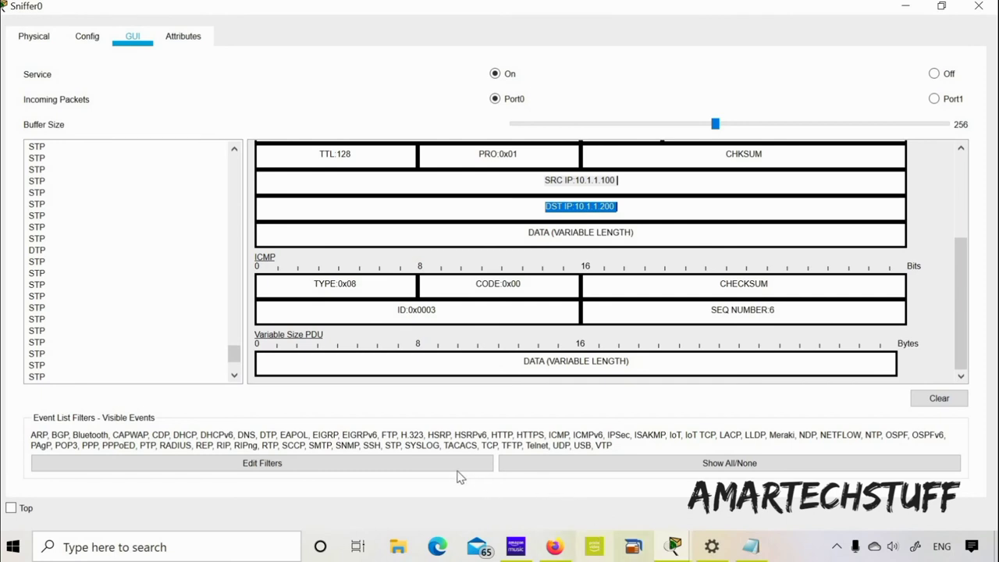
View Sniffer0's IPv4 event filter options and close them without changes.
{"action": "left_click", "coordinate": [421, 468]}
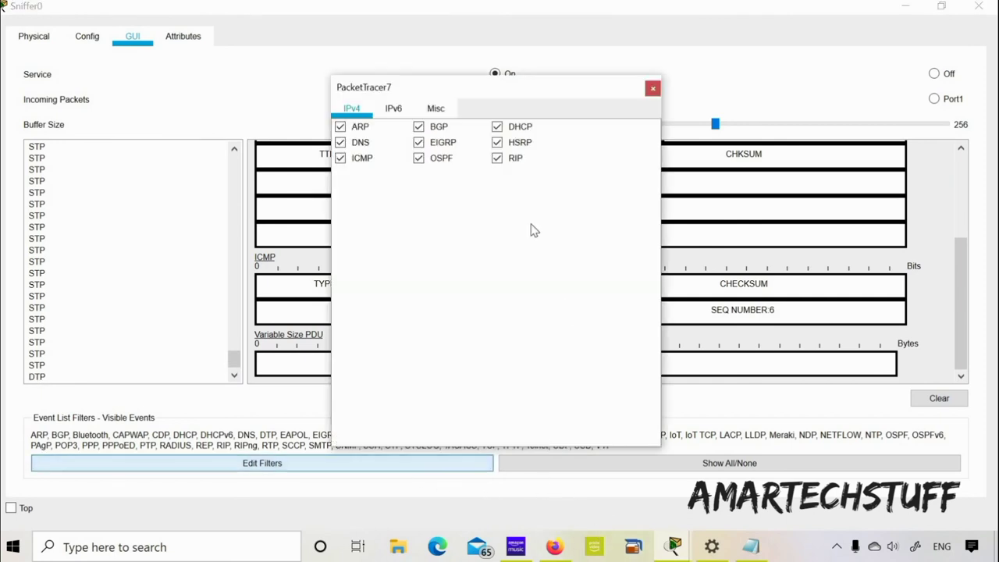
{"action": "left_click", "coordinate": [652, 89]}
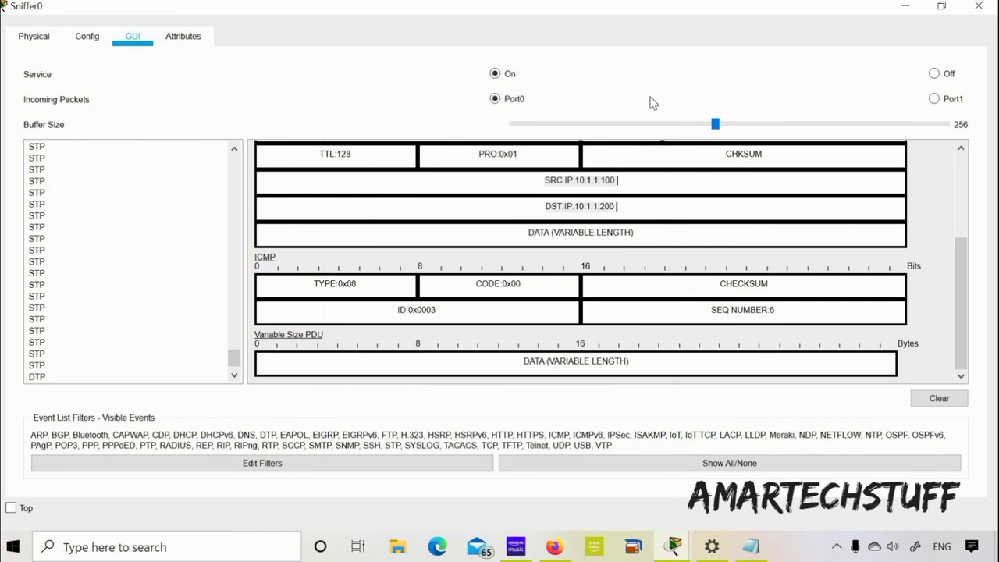